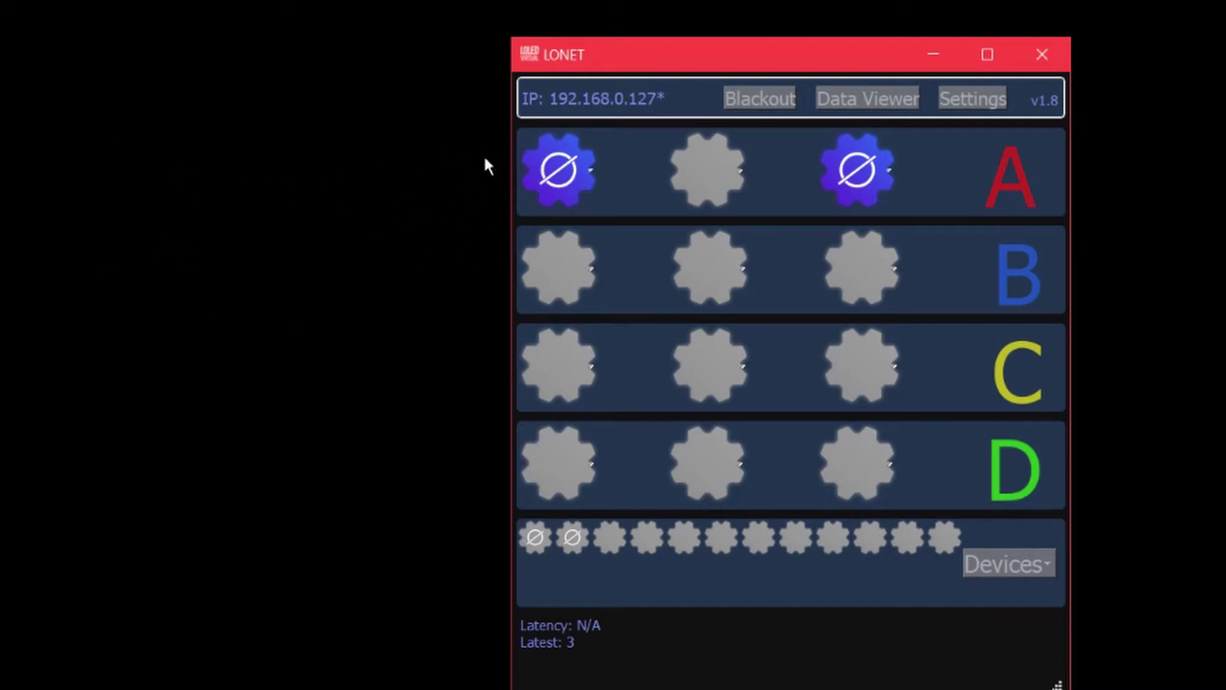
Step: Enable LiveLink in LONET's settings with transmit IP 0.0.0.0 and port 20000, and open the connection
click(558, 170)
click(230, 245)
drag(774, 65, 822, 70)
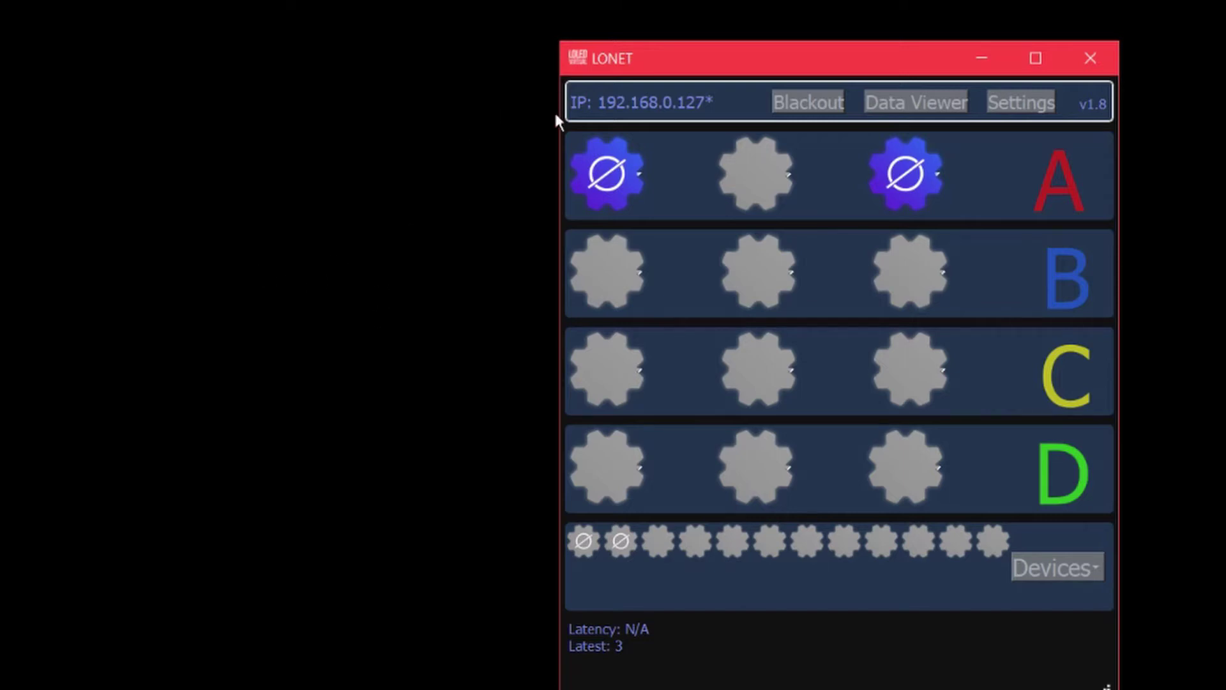
click(636, 117)
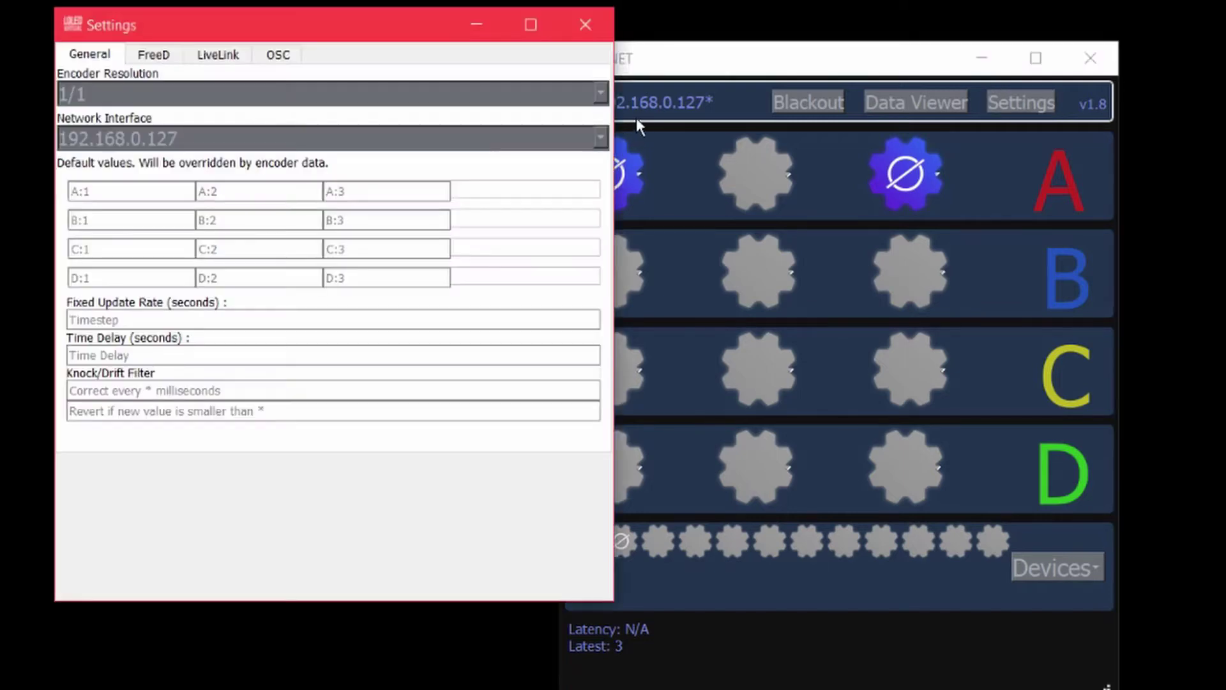
click(230, 55)
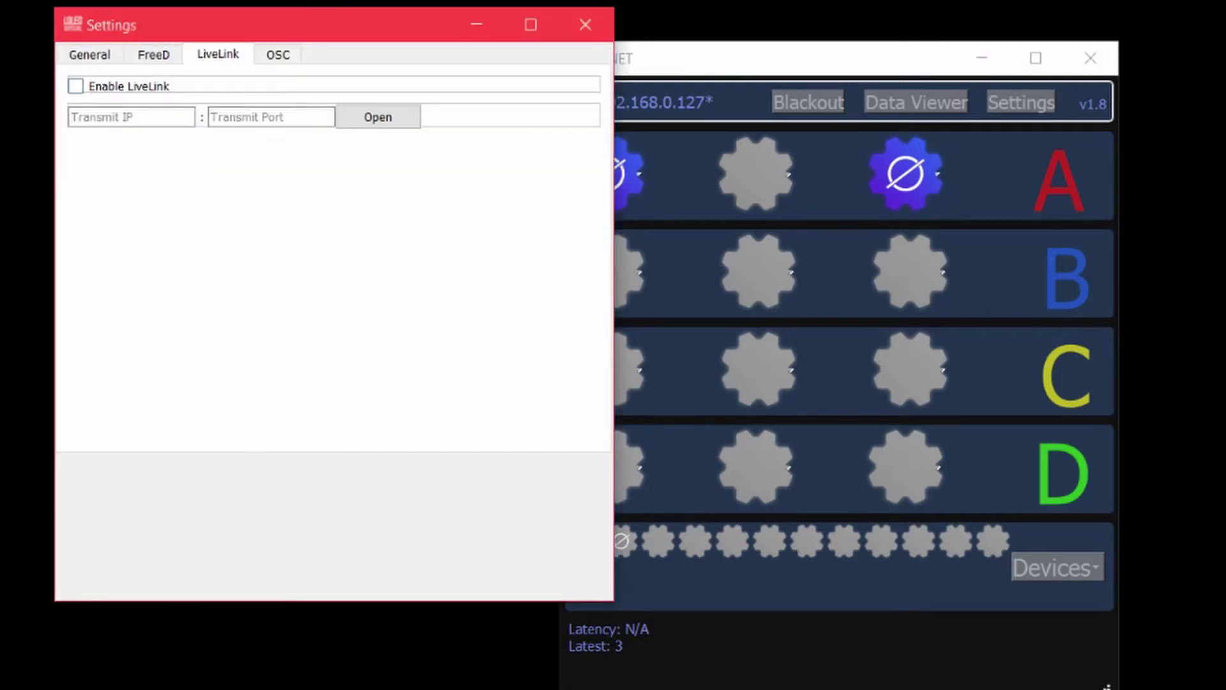
click(75, 86)
text(0.0.0.0)
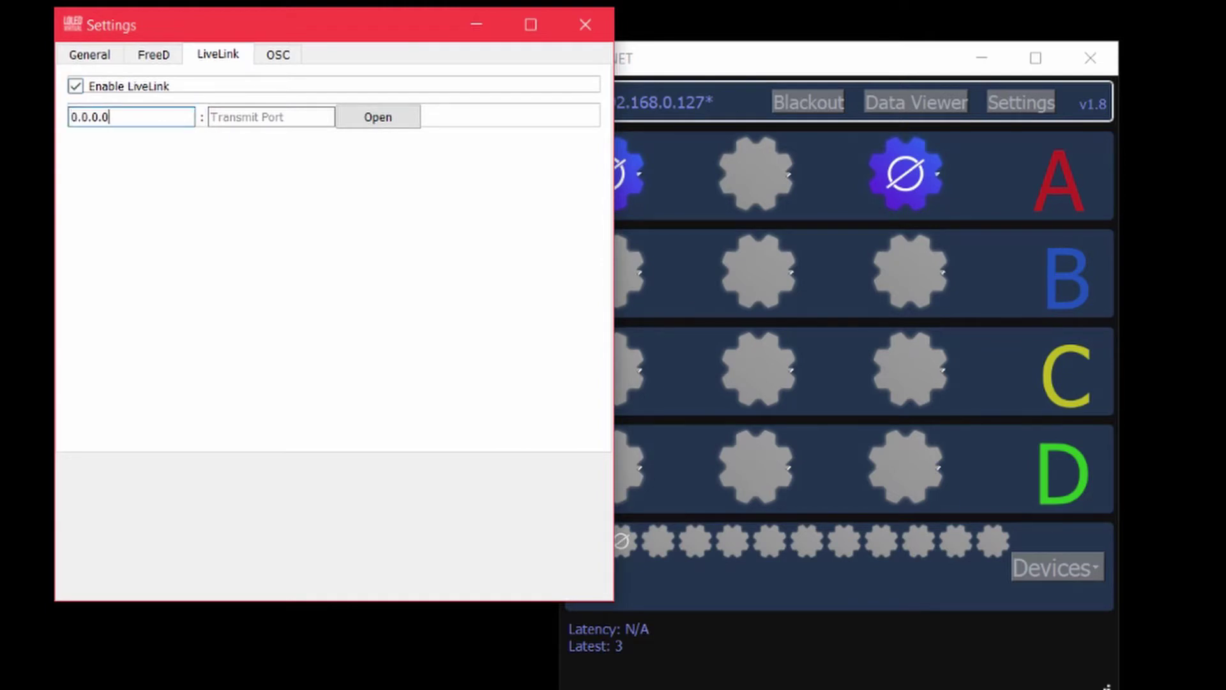
click(211, 117)
text(20000)
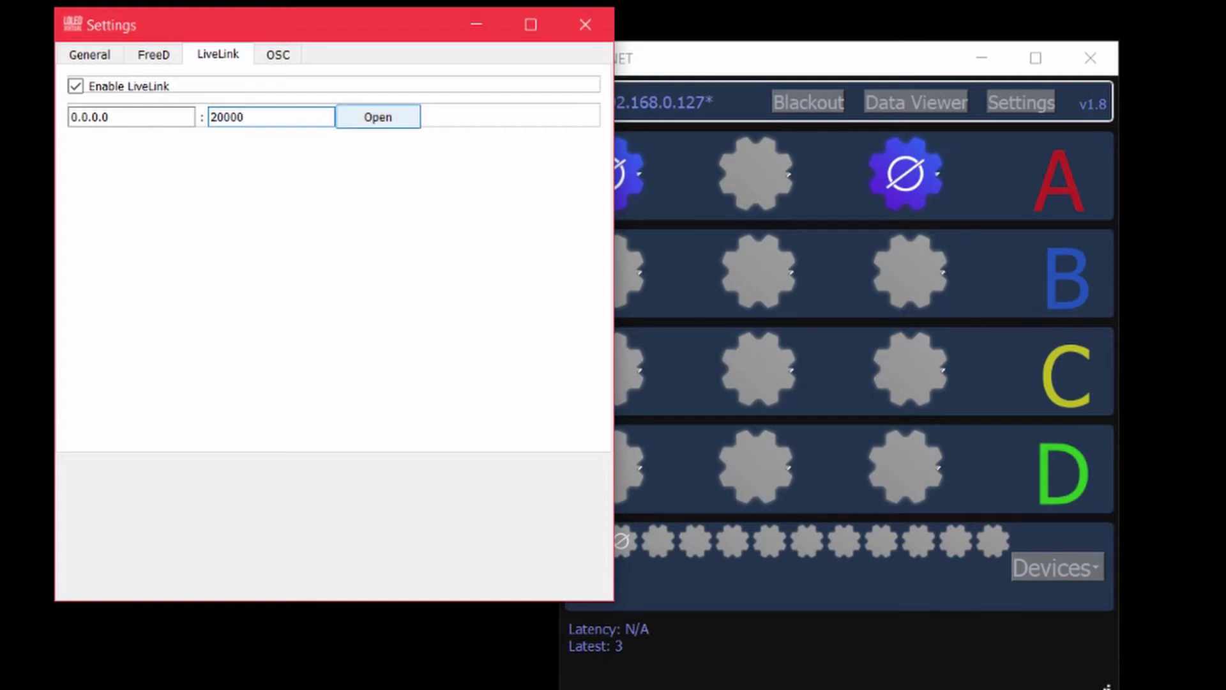
click(378, 117)
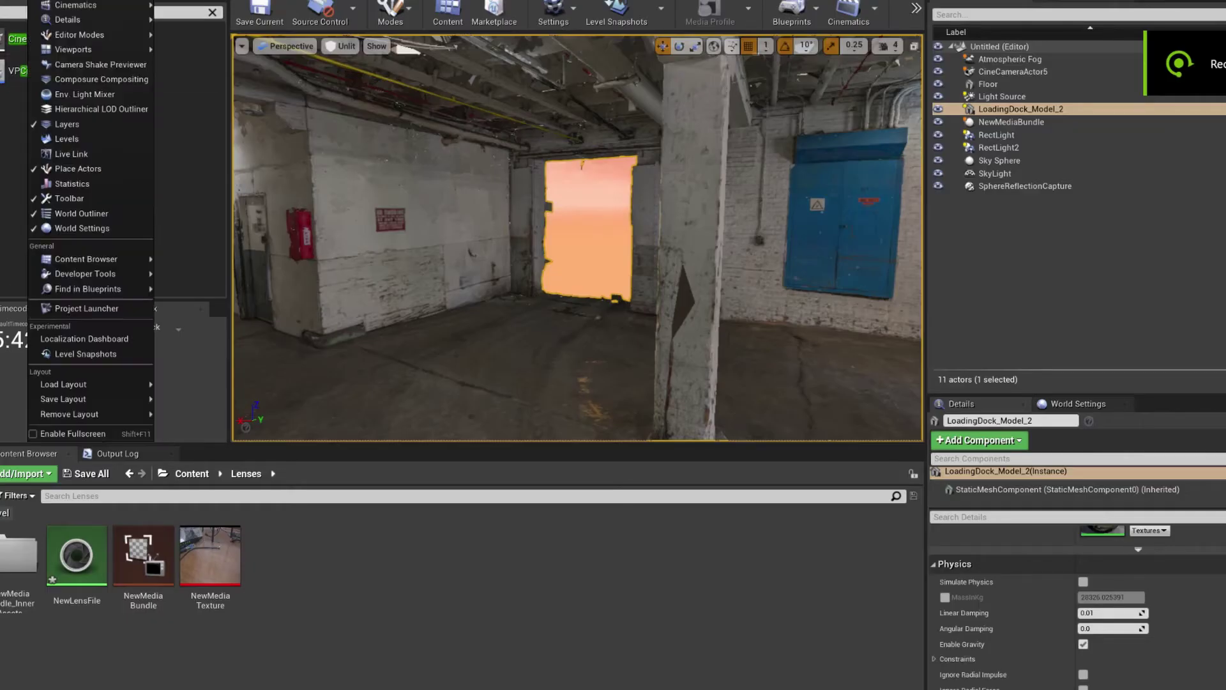
Step: Switch to Unreal Engine and examine the LOLED LiveLink source options and the A and Acam subjects in Live Link
click(71, 154)
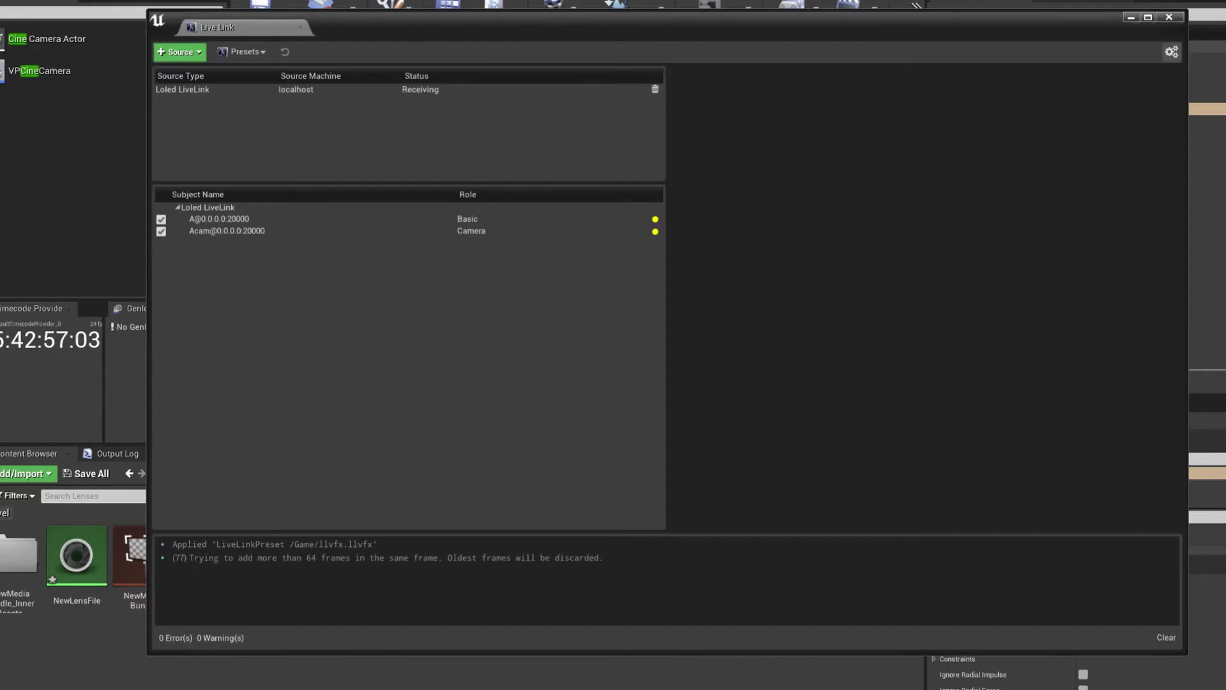
click(180, 51)
mouse_move(210, 154)
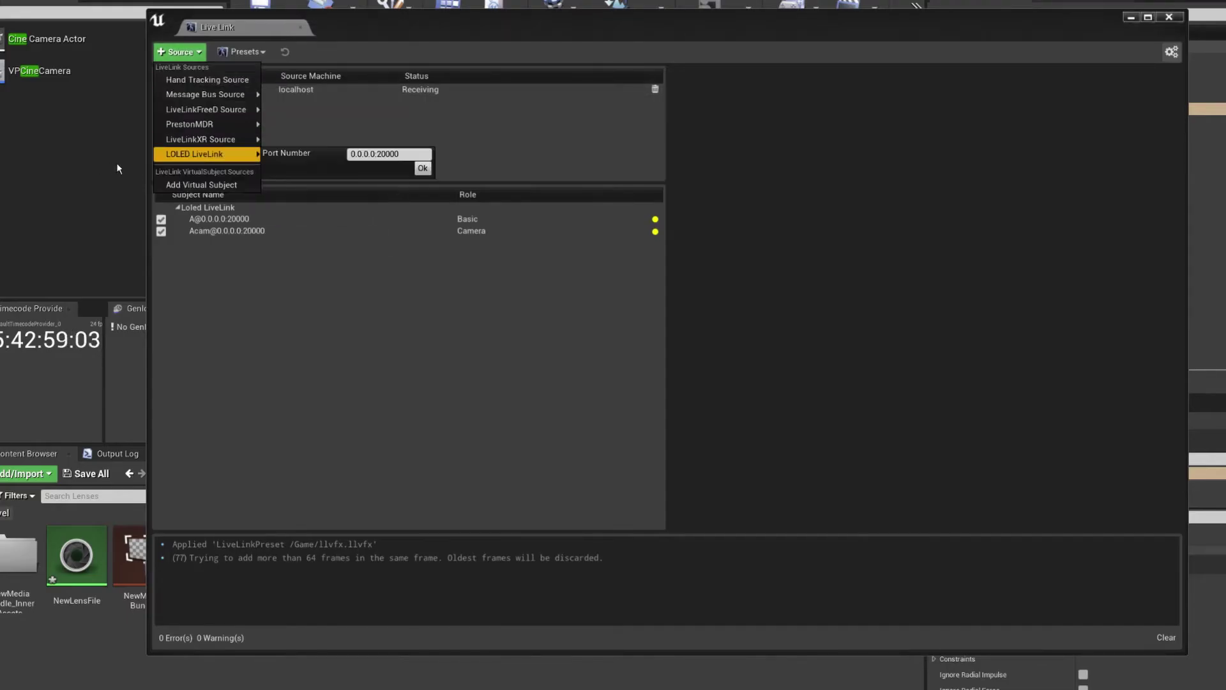
key(Escape)
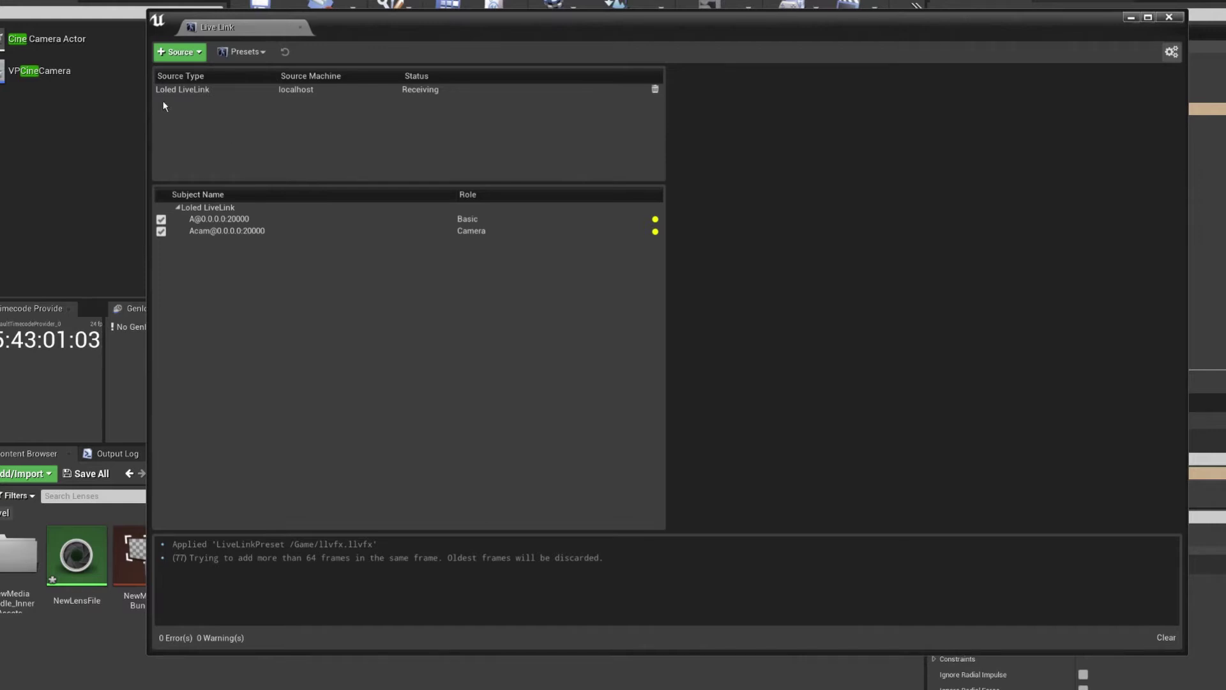
click(164, 96)
click(192, 219)
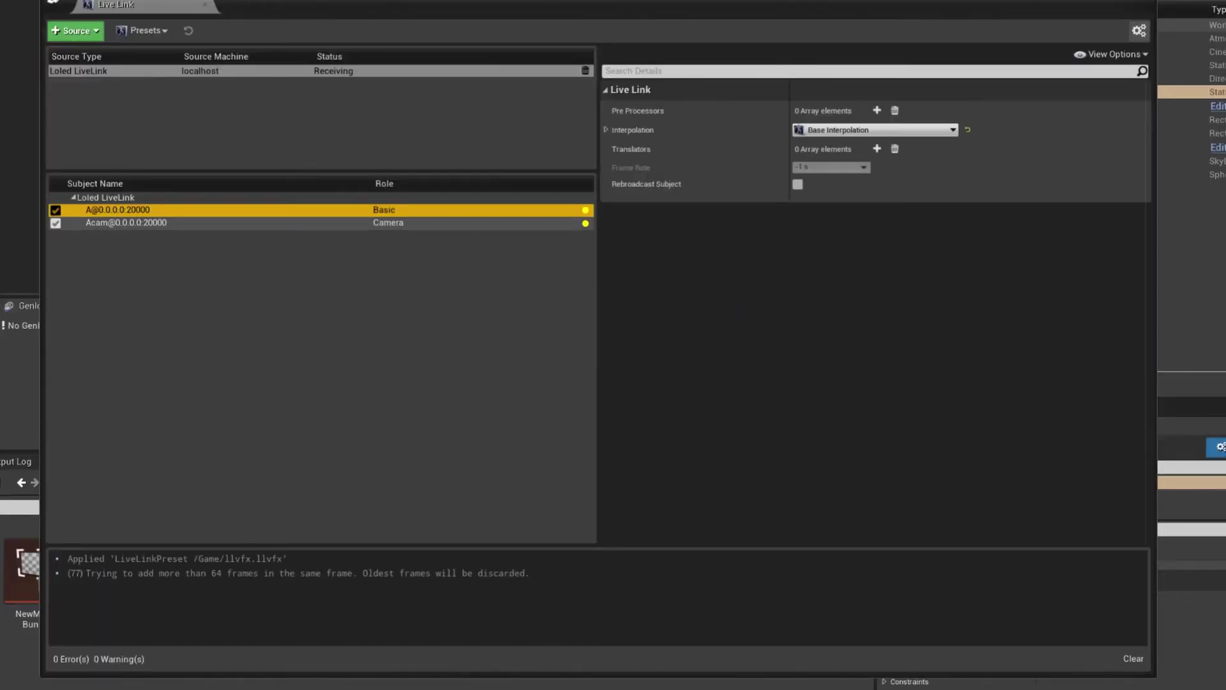
click(126, 223)
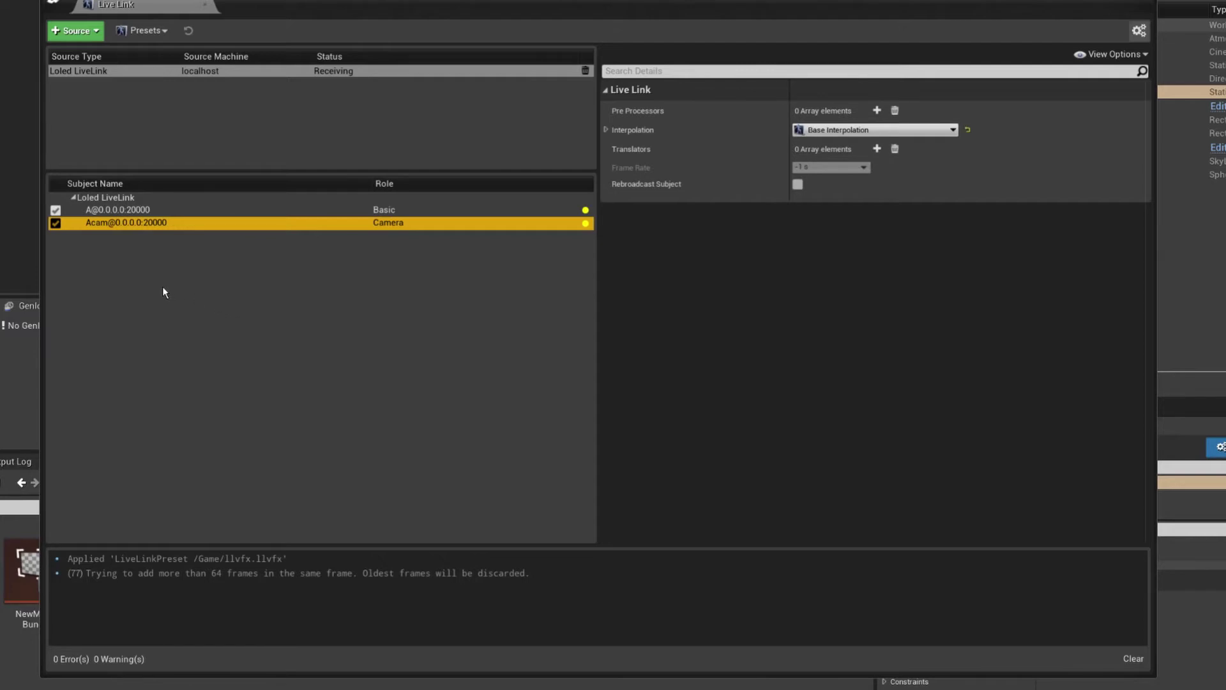
key(Up)
key(Down)
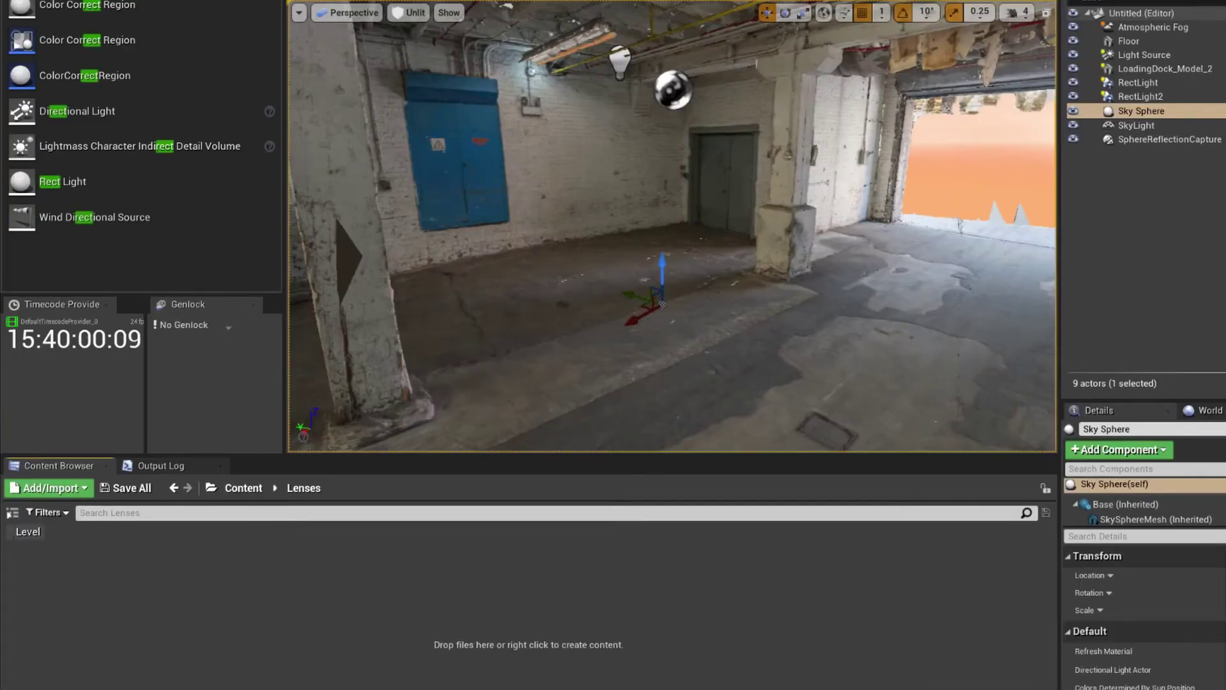
Step: Create a media bundle and a media texture in the Lenses folder, keeping their default names
right_click(227, 611)
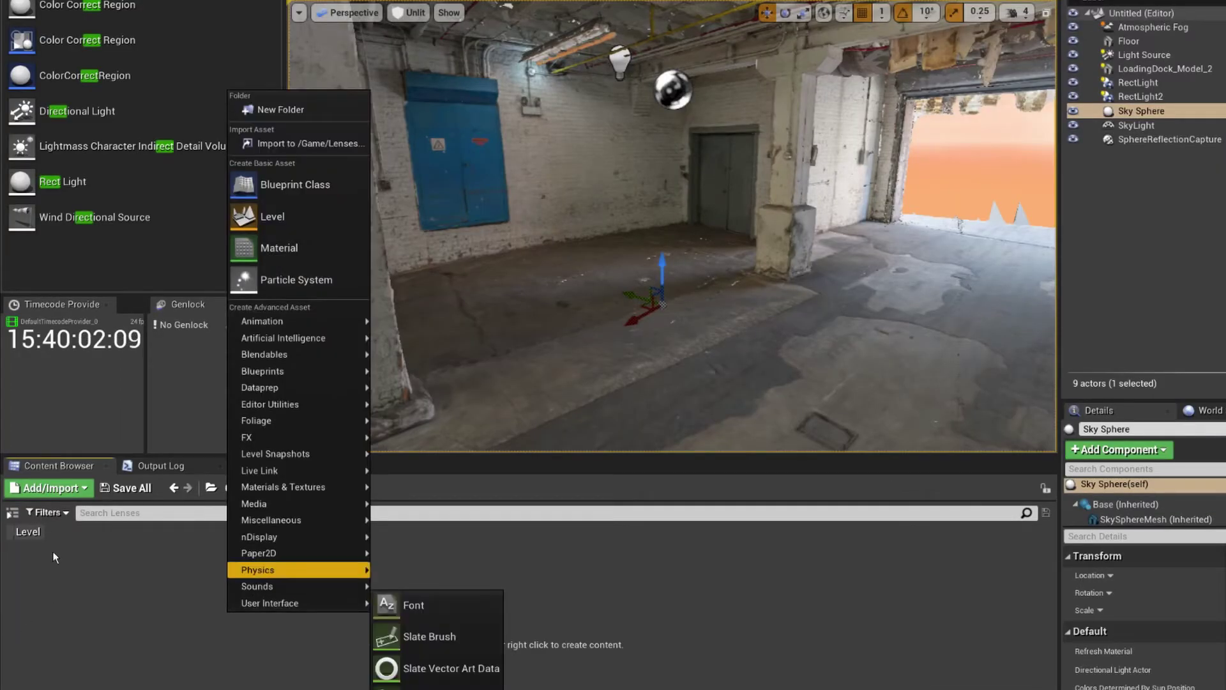
mouse_move(254, 504)
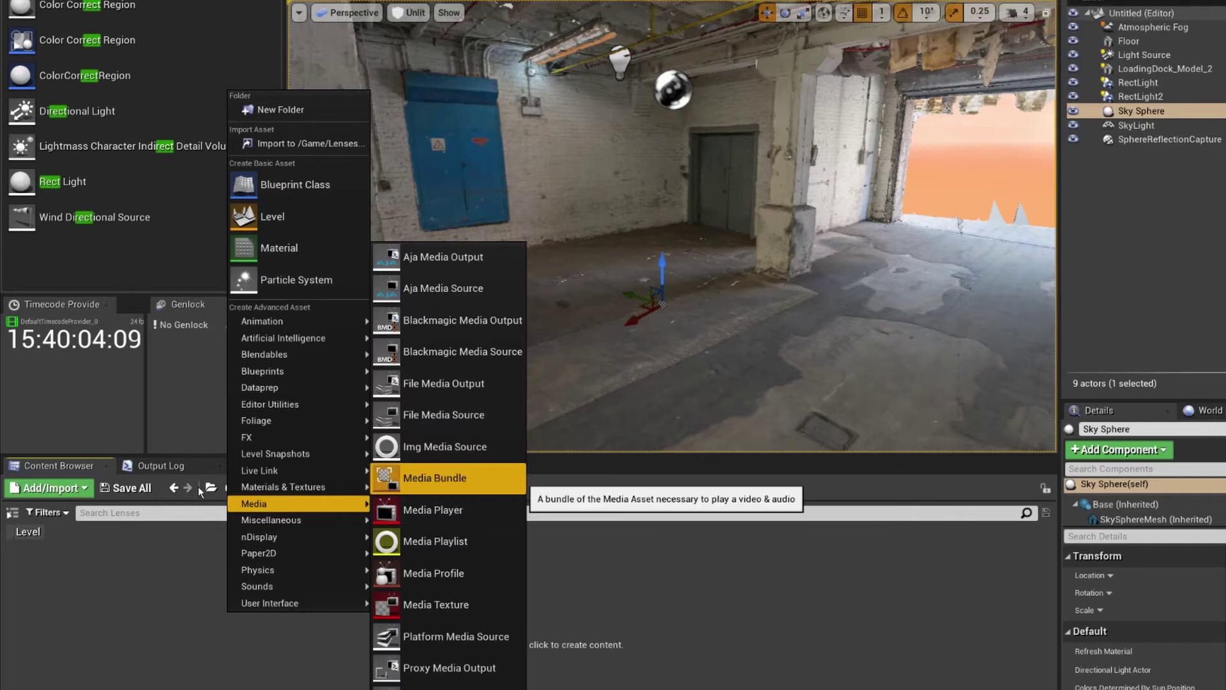
click(434, 478)
key(Return)
right_click(184, 602)
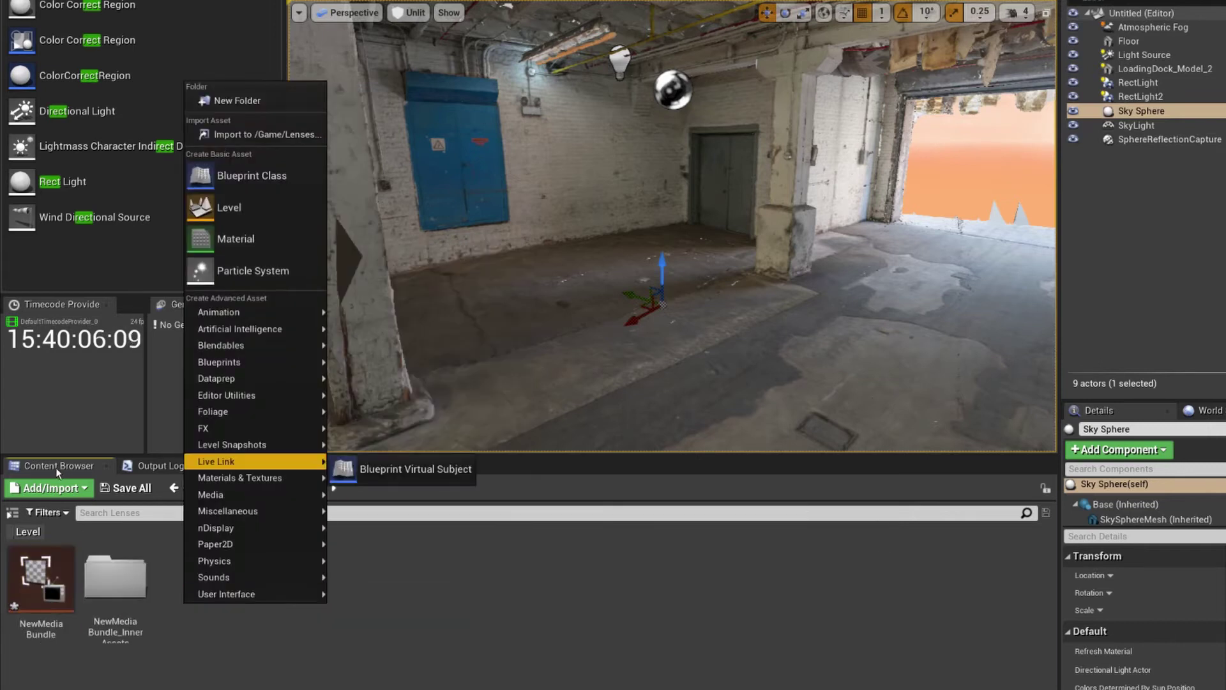
mouse_move(217, 494)
click(383, 605)
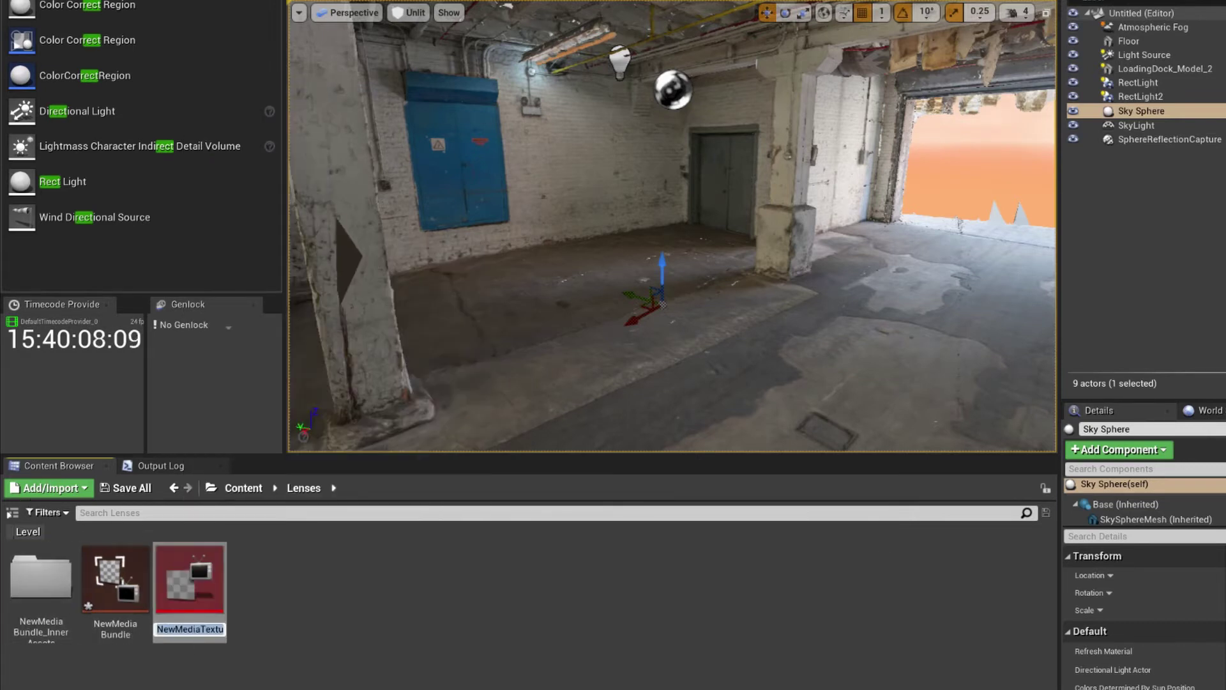
key(Return)
Step: Set the media bundle's source to Blackmagic Media Source, configured for DeckLink SDI 4K, HD 1080, progressive, 23.976 fps
double_click(115, 579)
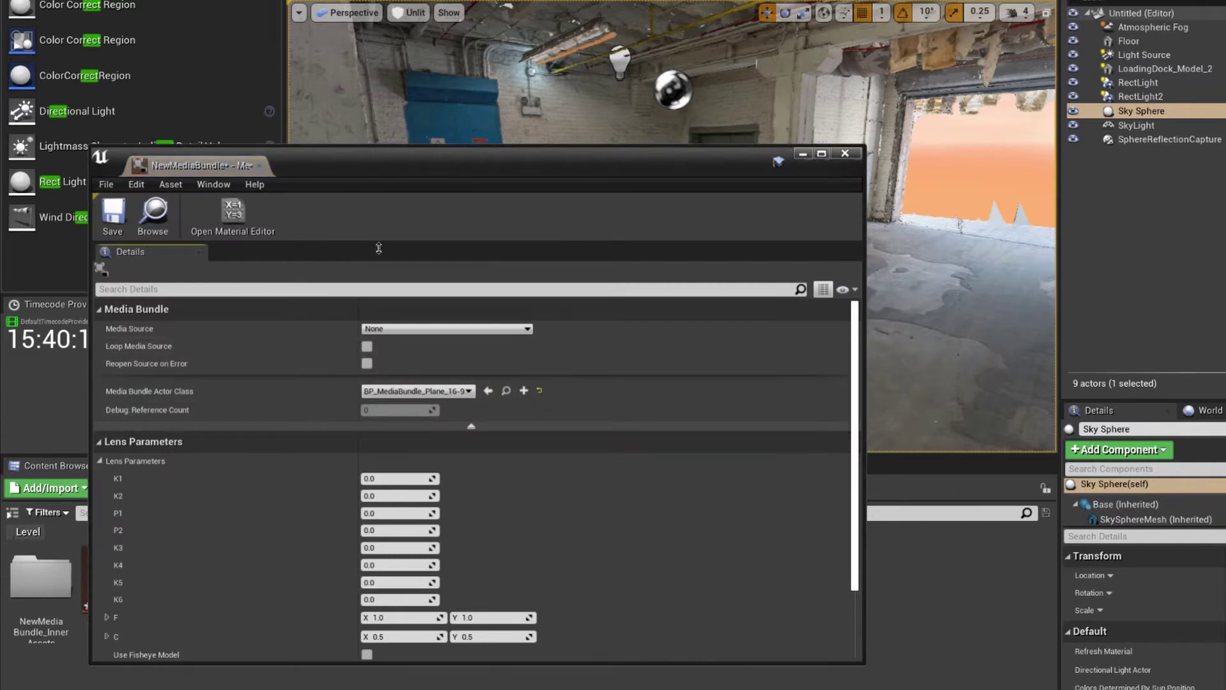
click(447, 328)
click(442, 380)
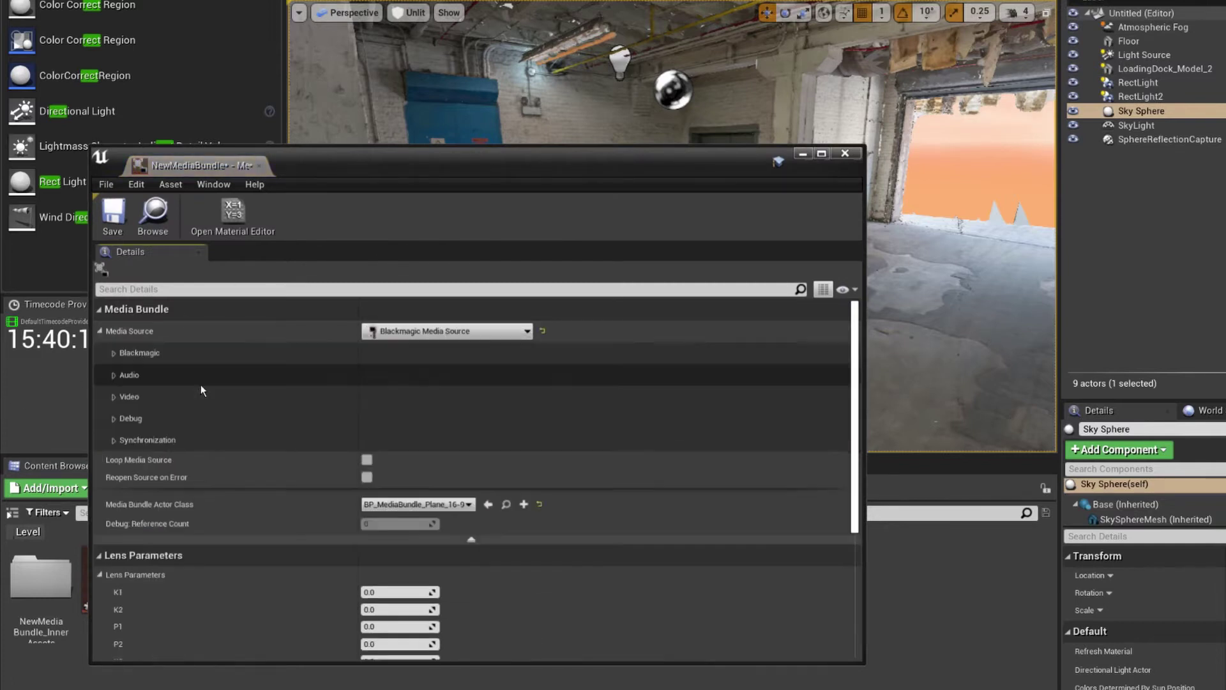
click(197, 353)
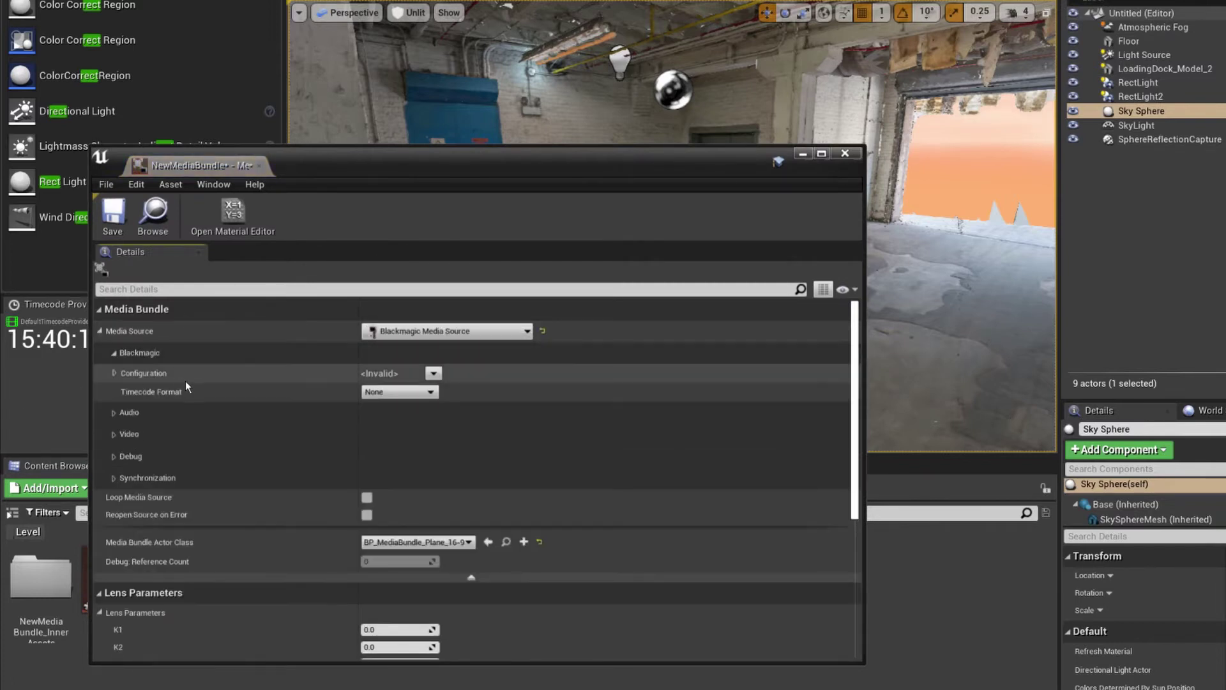
click(433, 373)
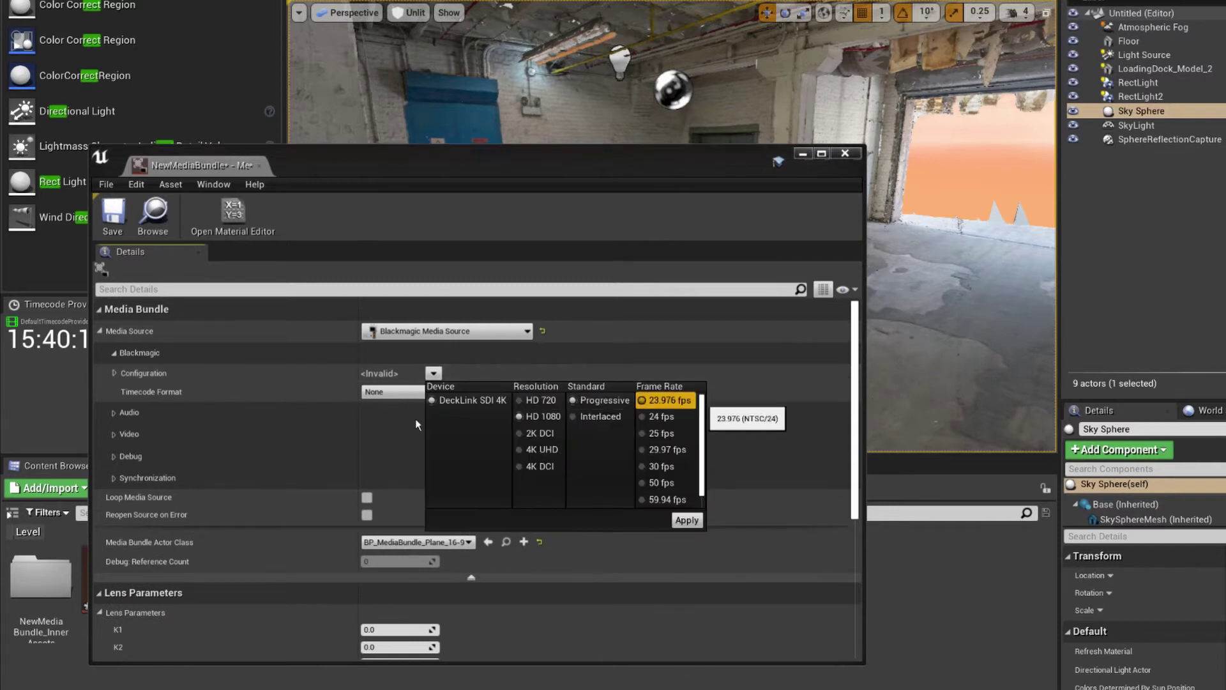
click(686, 520)
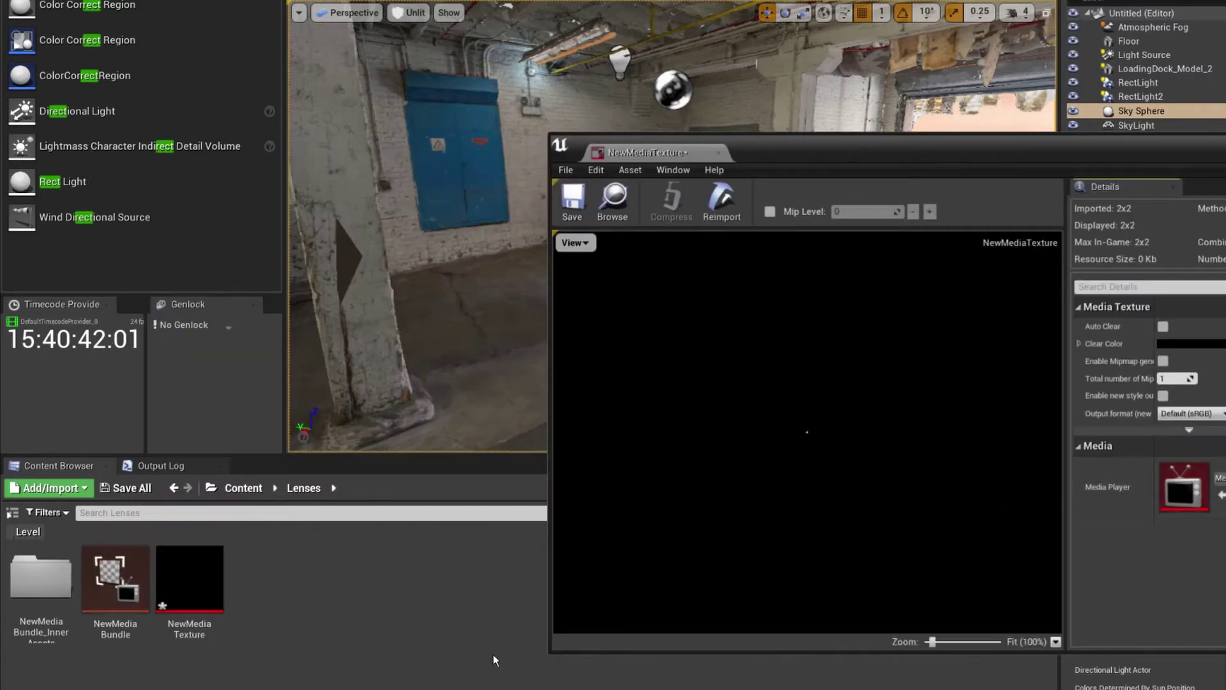
Step: Assign a media player to NewMediaTexture
click(1220, 479)
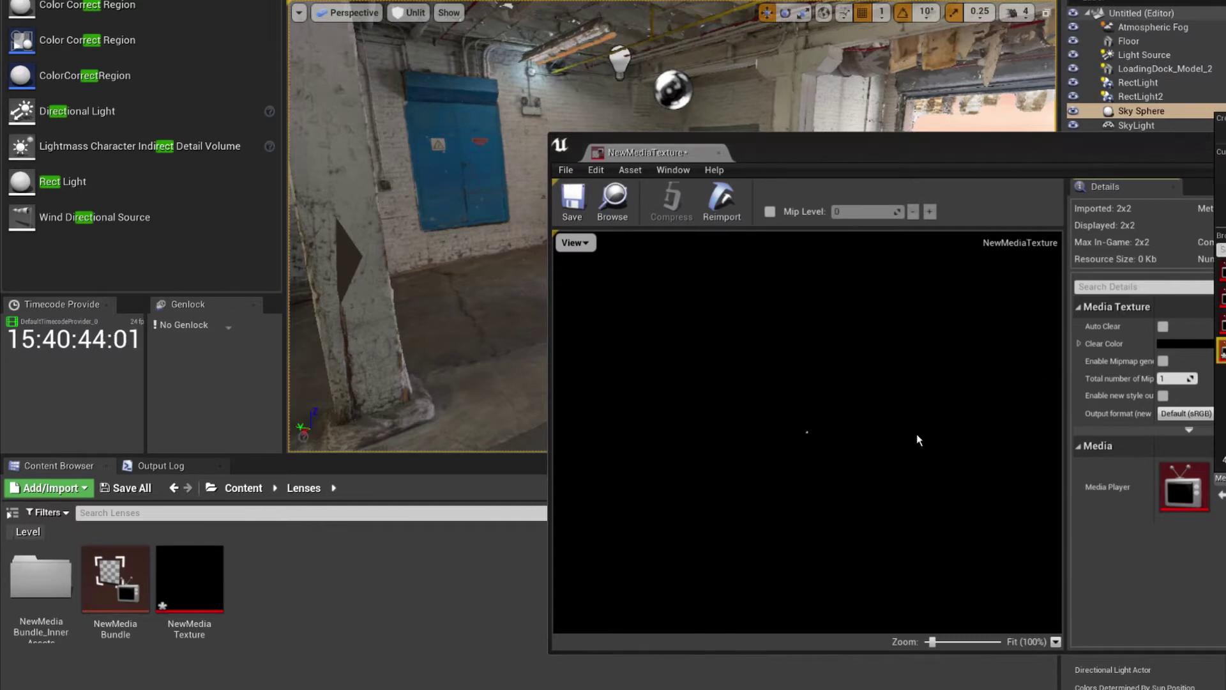
click(1222, 350)
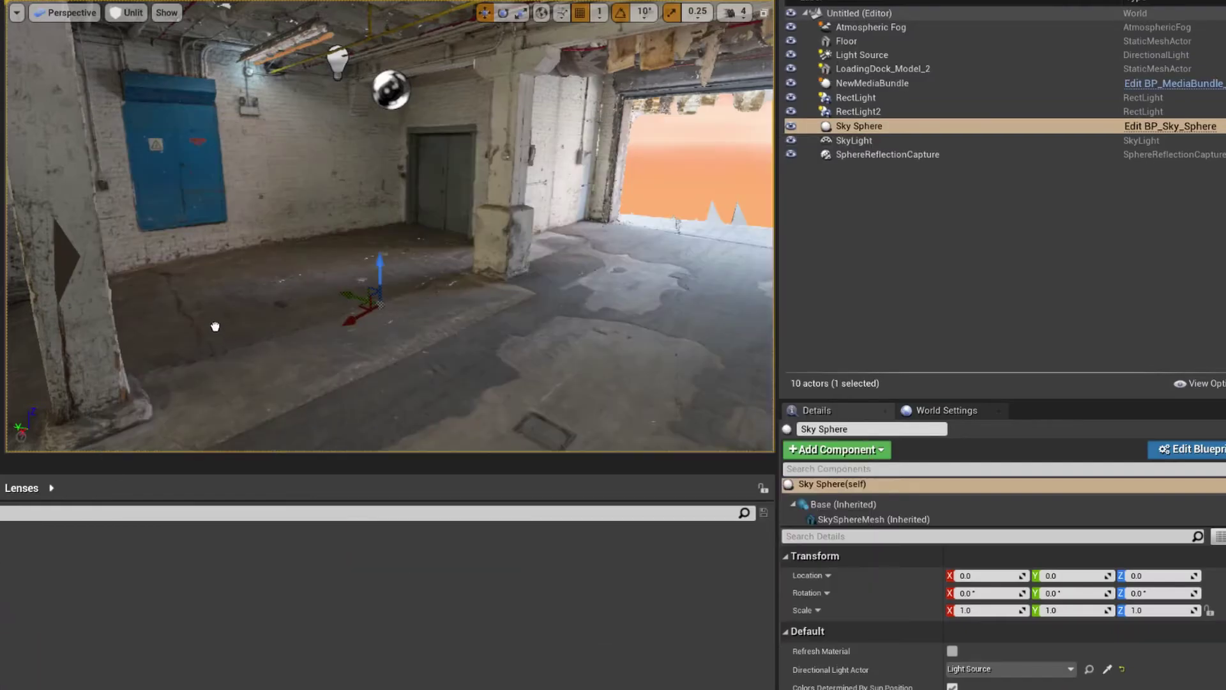
Step: Place NewMediaBundle in the level, then rotate and position its video plane near the open loading door
drag(215, 326, 232, 328)
drag(213, 288, 213, 198)
key(e)
drag(237, 246, 168, 228)
drag(414, 227, 512, 219)
key(w)
Step: Request closing and replaying the media on the placed NewMediaBundle actor
scroll(970, 667, down, 3)
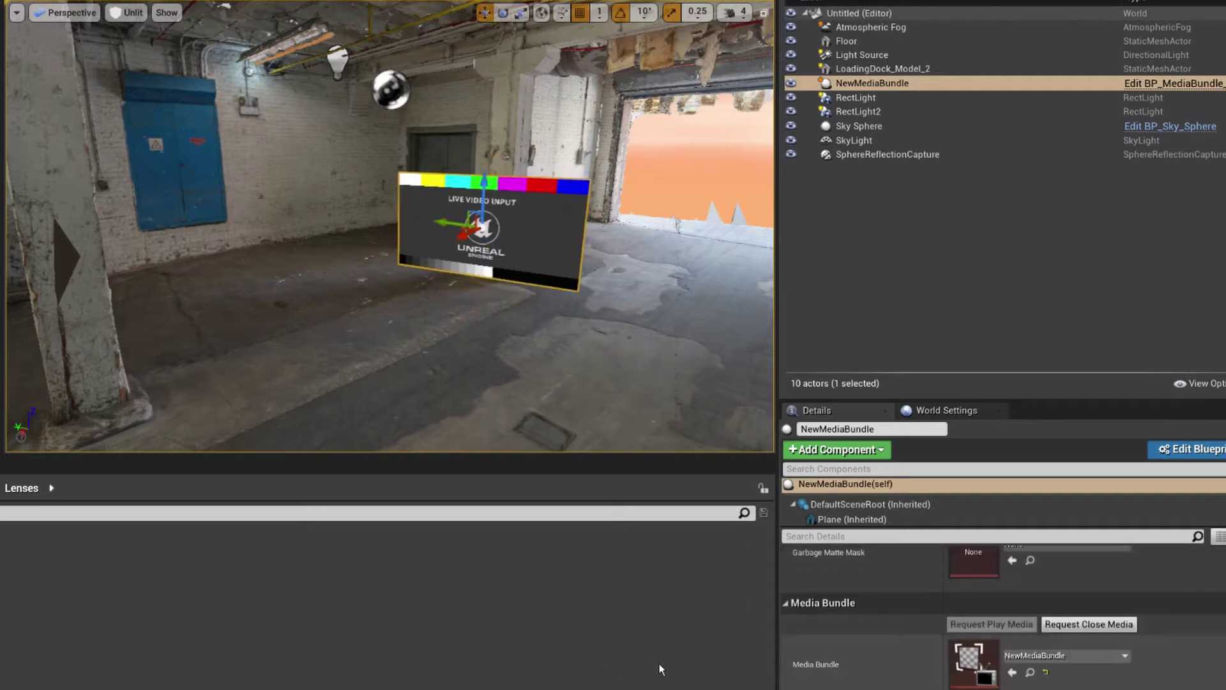
click(1089, 624)
click(991, 624)
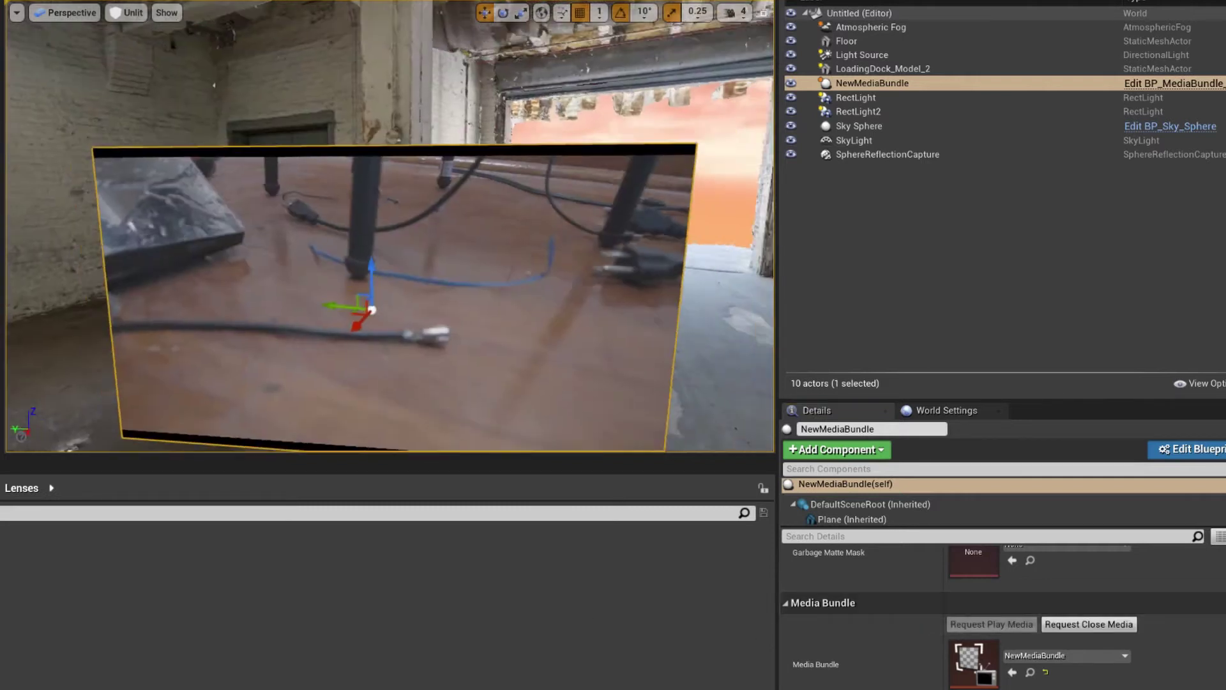
mouse_move(336, 347)
right_down()
mouse_move(383, 347)
mouse_move(345, 332)
mouse_move(327, 362)
right_up()
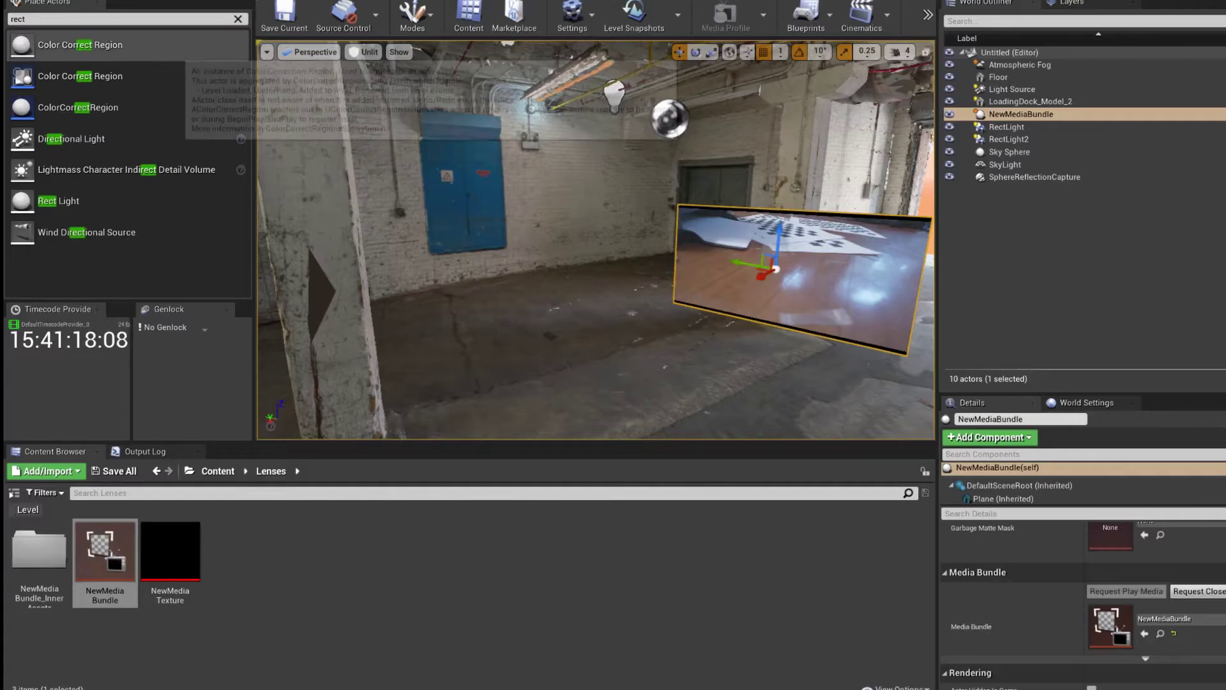
Step: Search the placeable actors for "cine" and place a Cine Camera Actor on the warehouse floor
key(ctrl+a)
text(cine)
drag(76, 45, 325, 334)
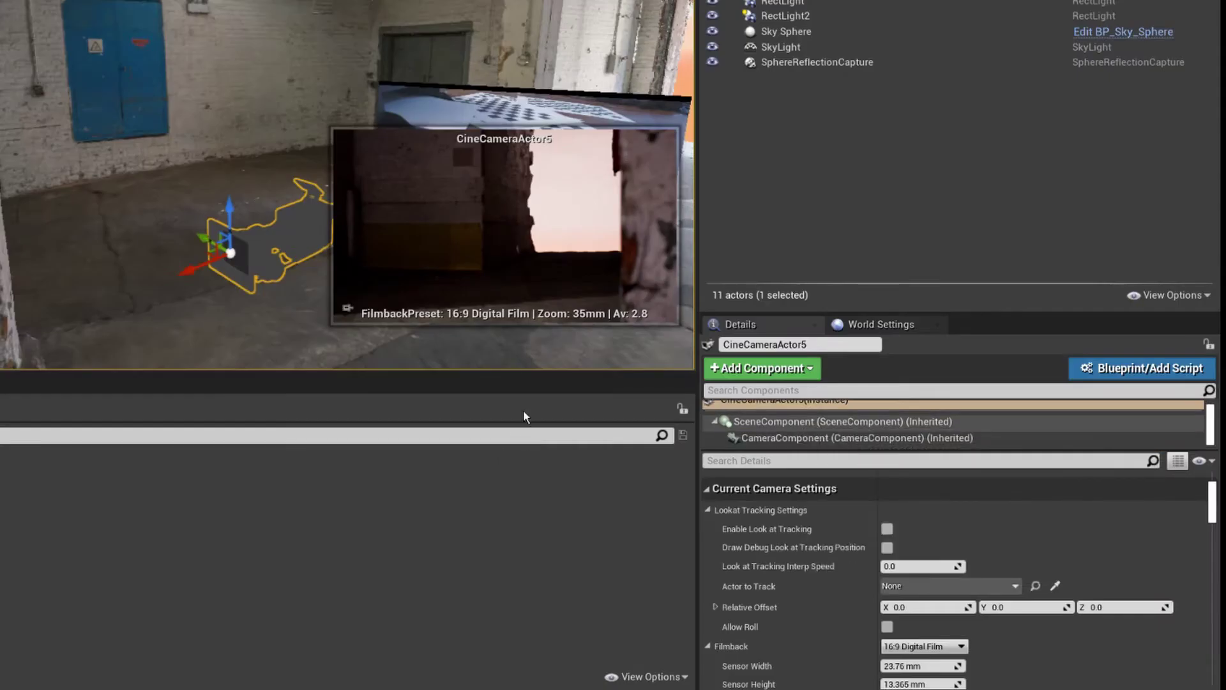
click(792, 370)
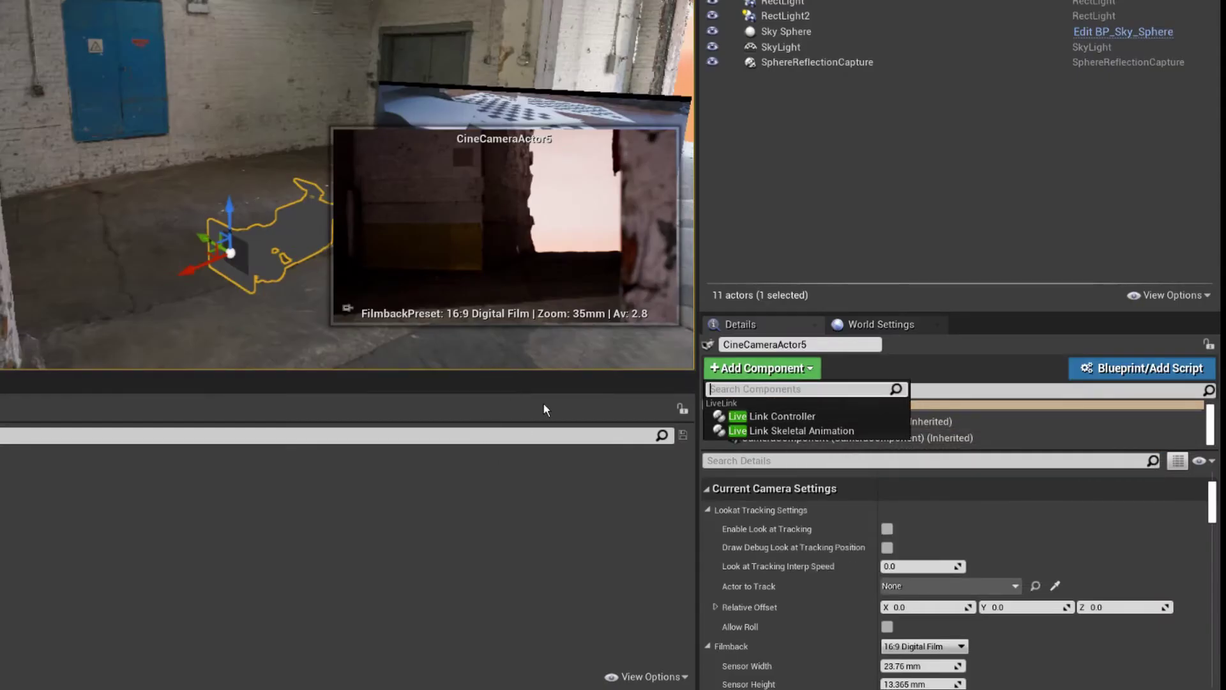
text(live)
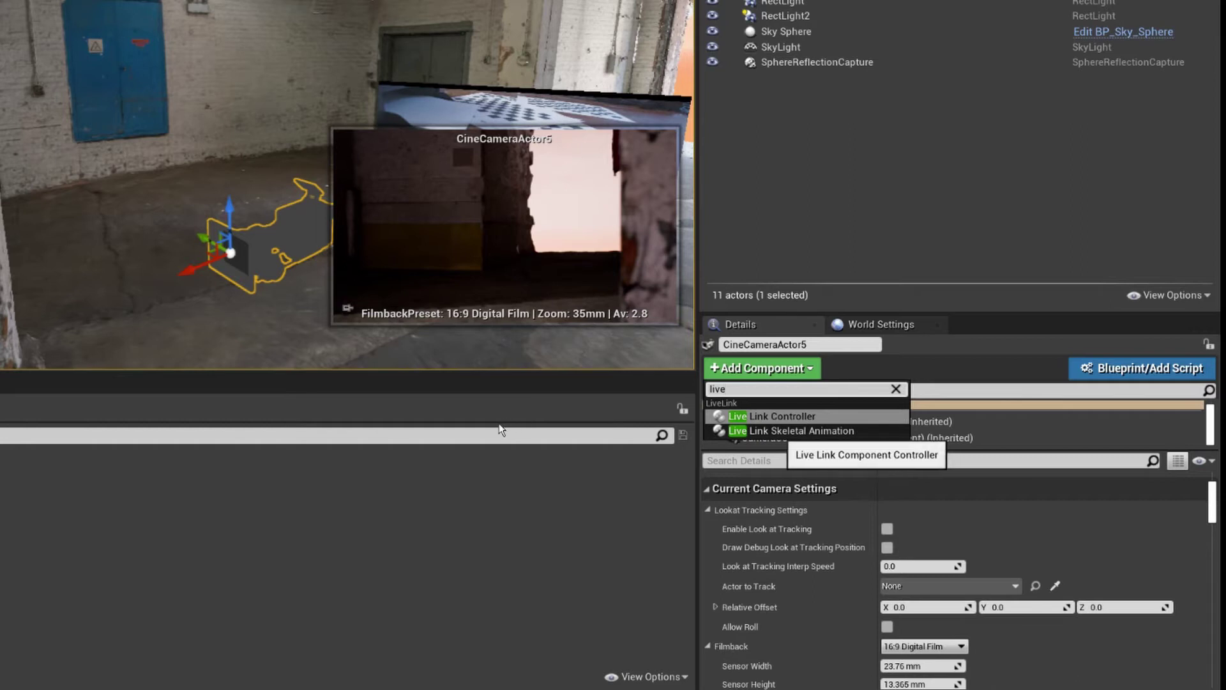
key(Return)
key(Return)
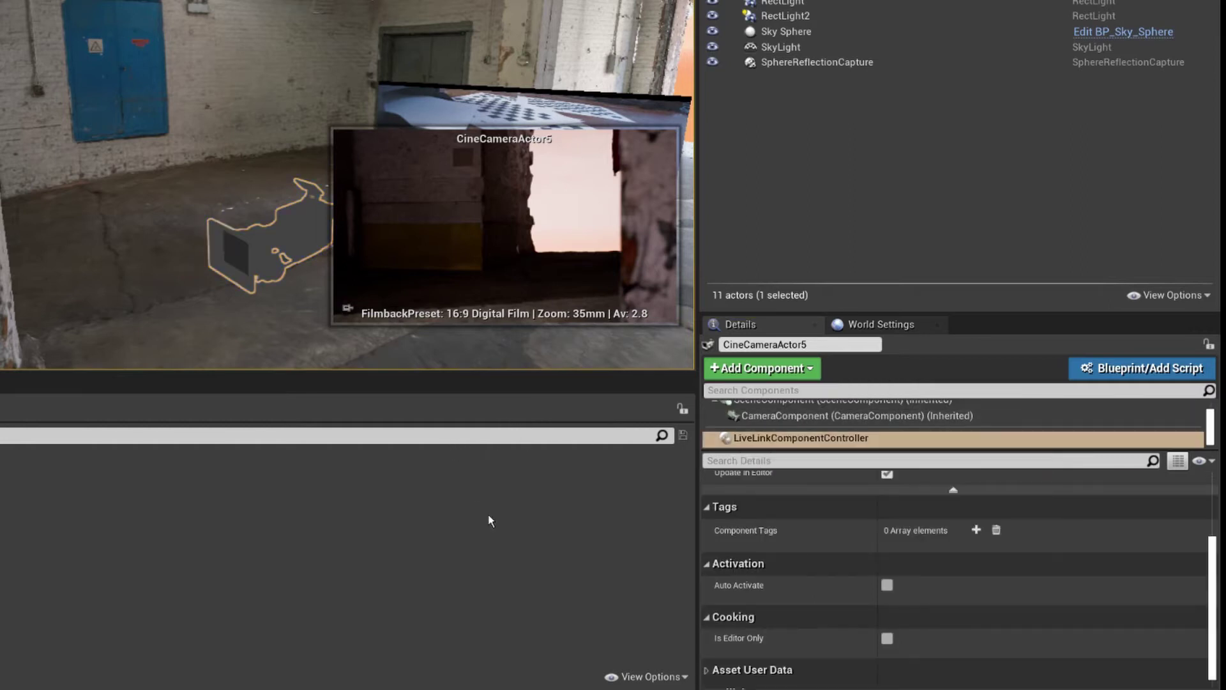
click(924, 509)
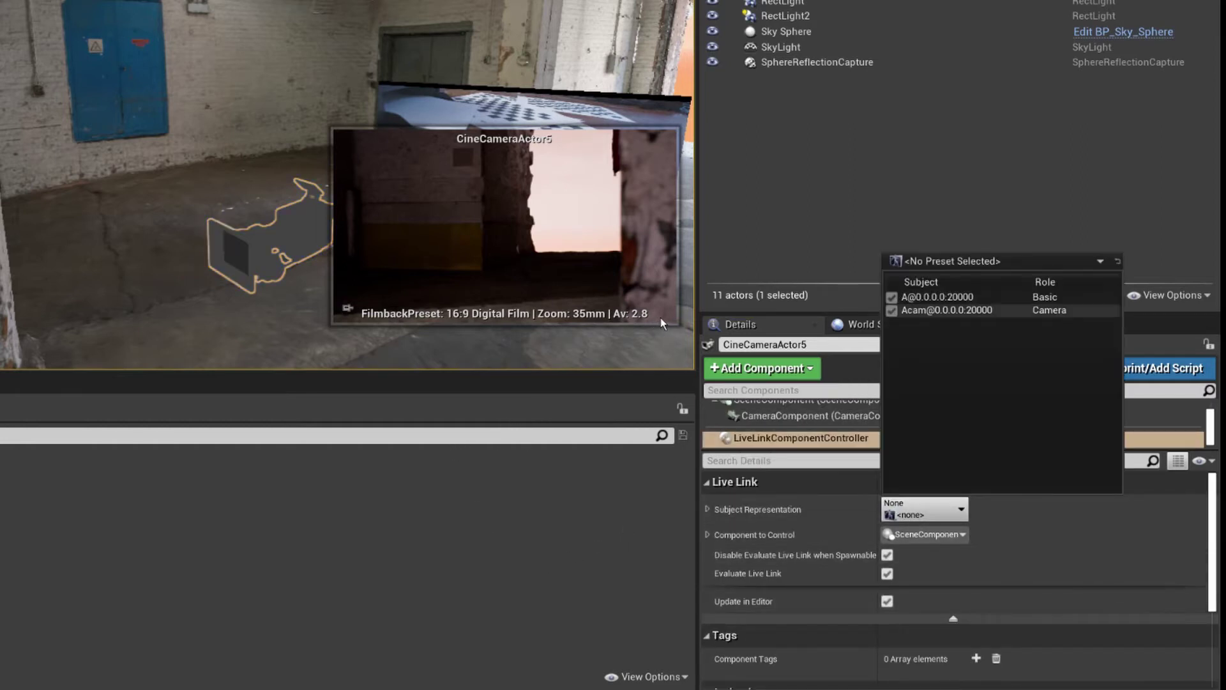
click(947, 310)
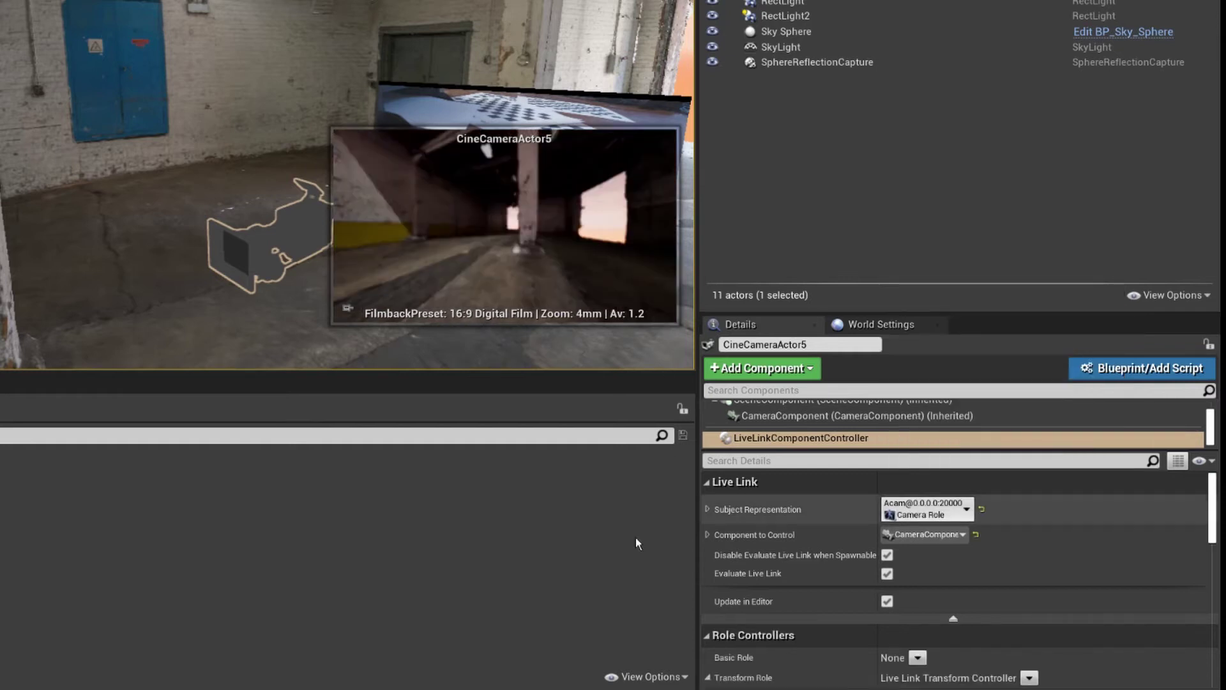
Step: Create a lens file named NewLensFile in the Lenses folder and assign it to the Live Link controller's camera calibration
scroll(785, 528, down, 3)
scroll(791, 537, up, 3)
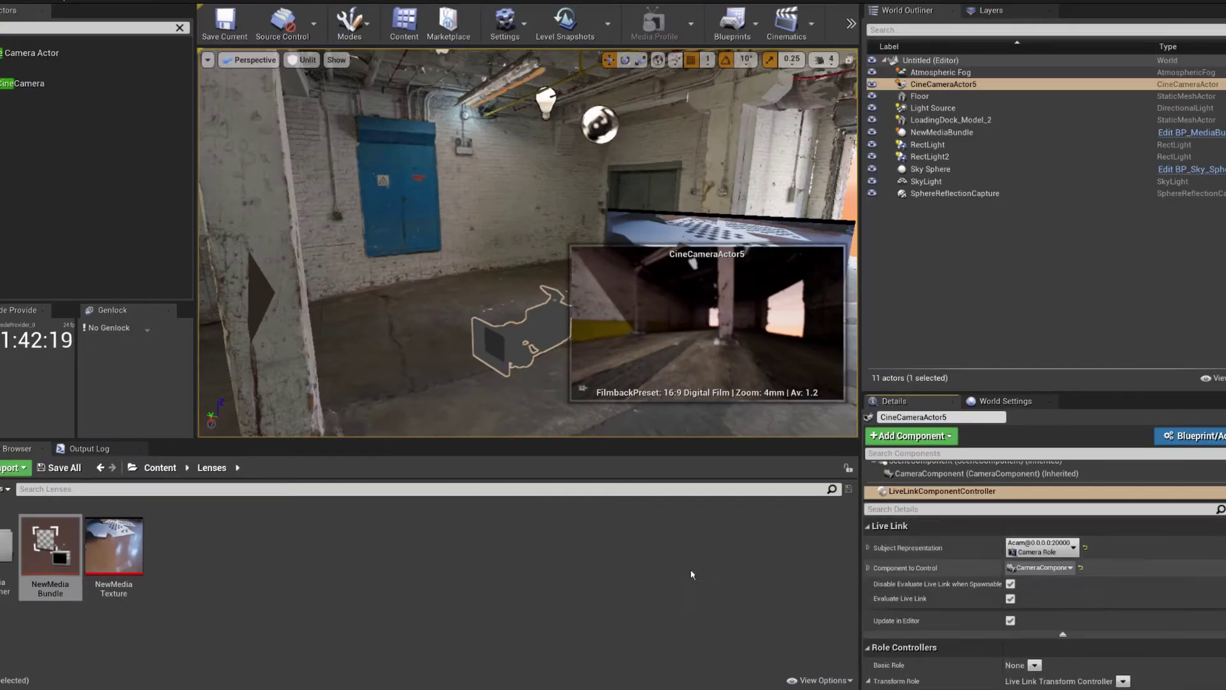
scroll(707, 578, down, 6)
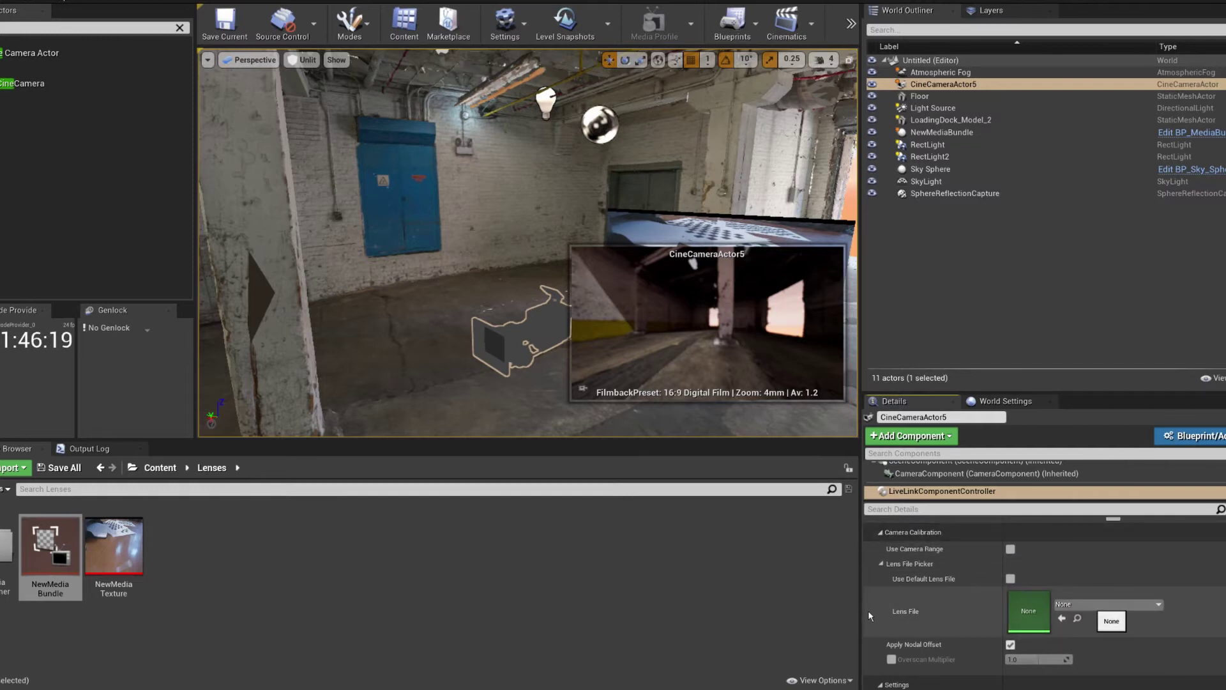
click(1108, 605)
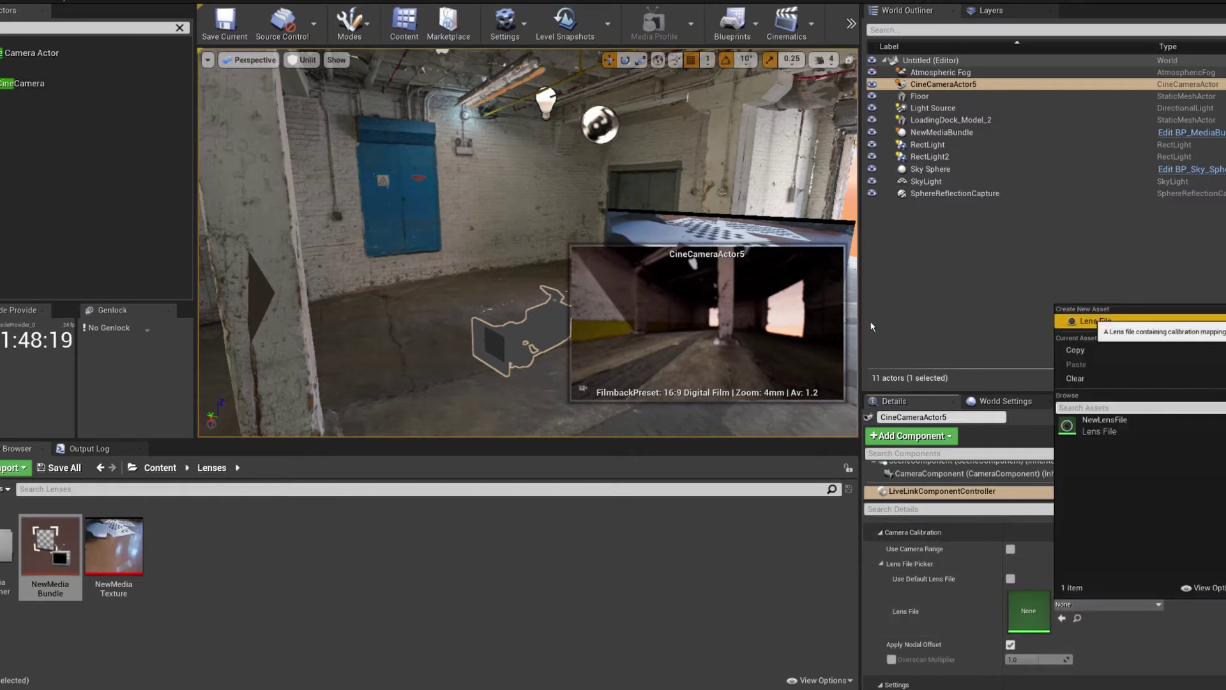
click(1096, 320)
double_click(637, 167)
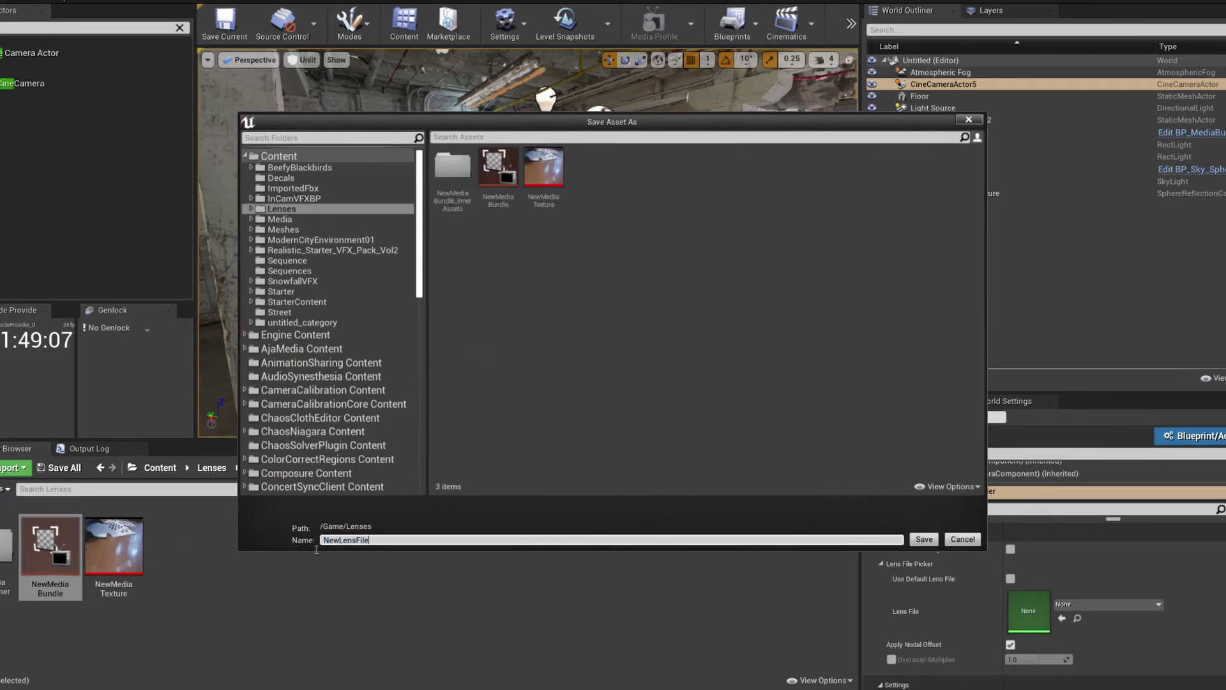
key(Return)
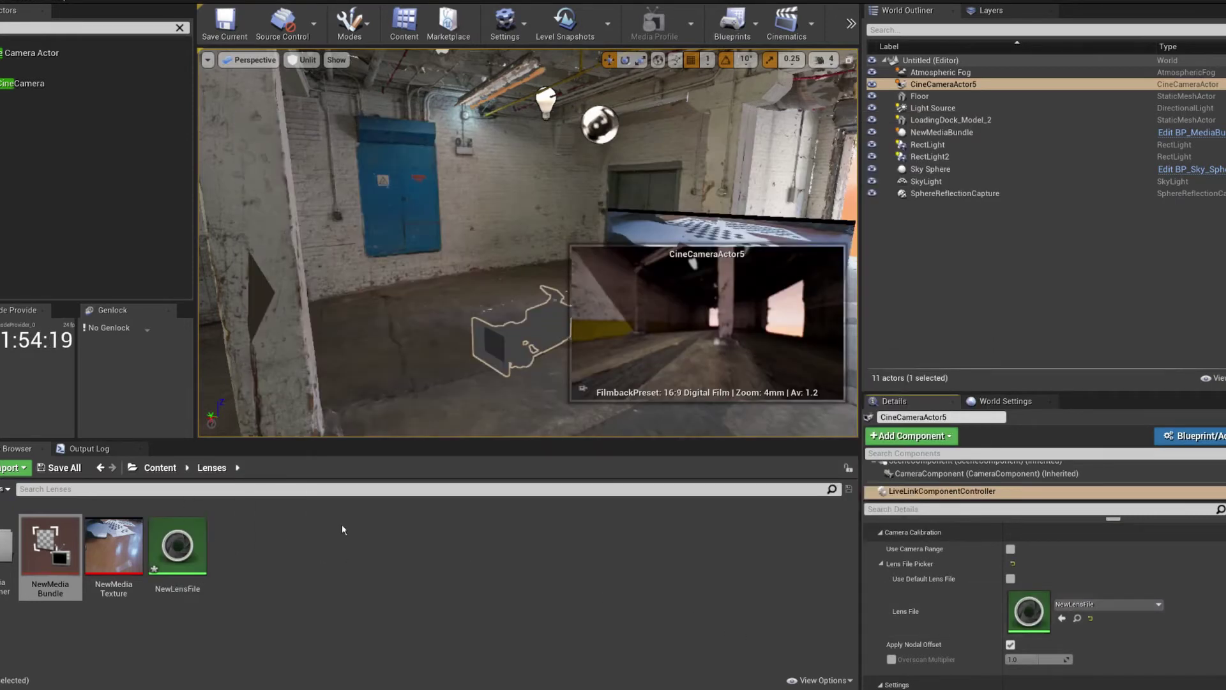
Step: Open NewLensFile and enter "test lens" as the lens model name and 12345 as the lens serial number in its lens information
right_drag(268, 396, 320, 419)
double_click(177, 544)
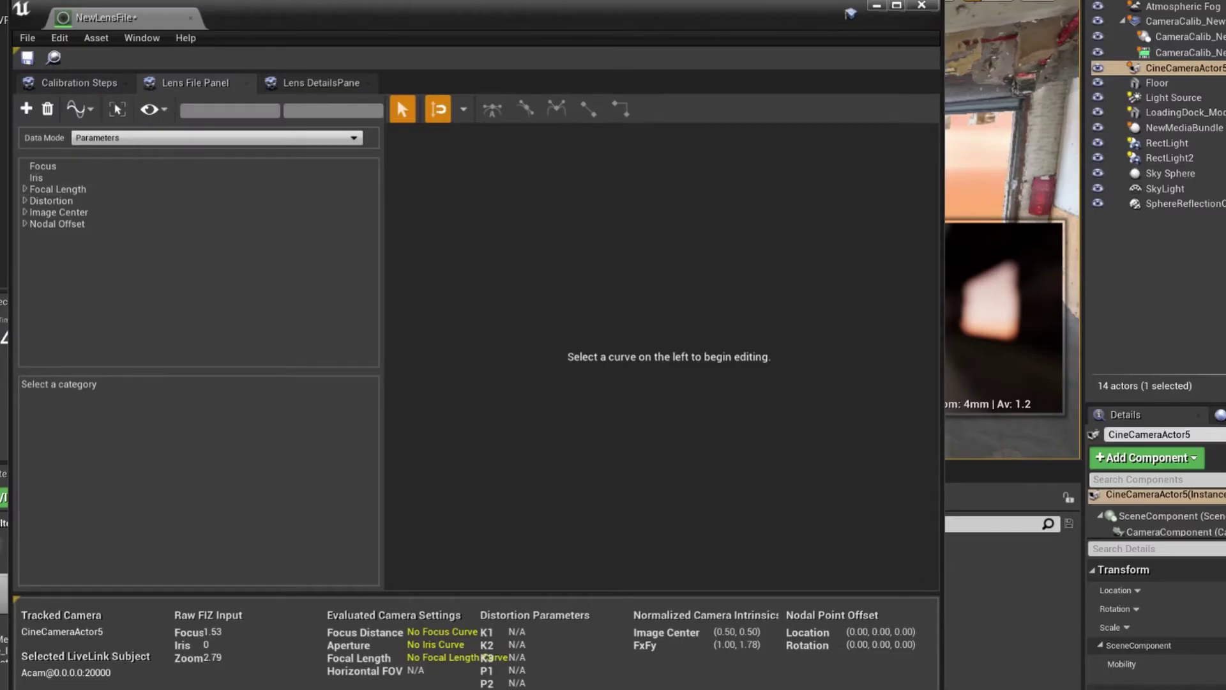
click(96, 83)
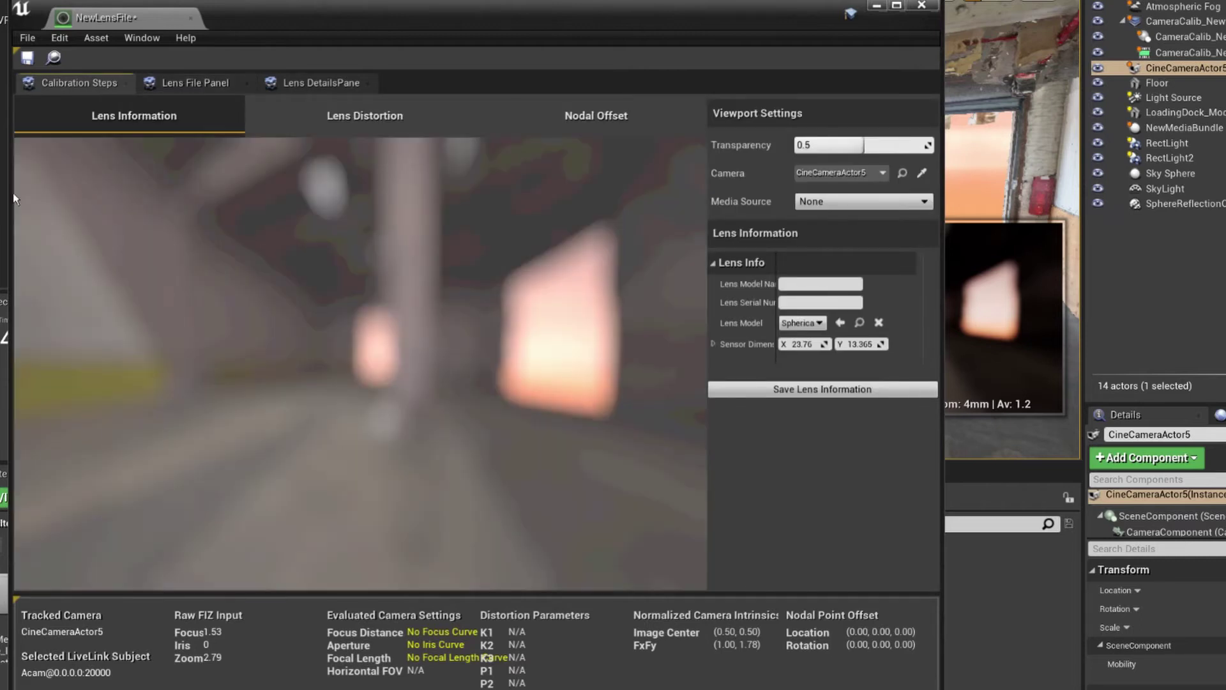
click(811, 284)
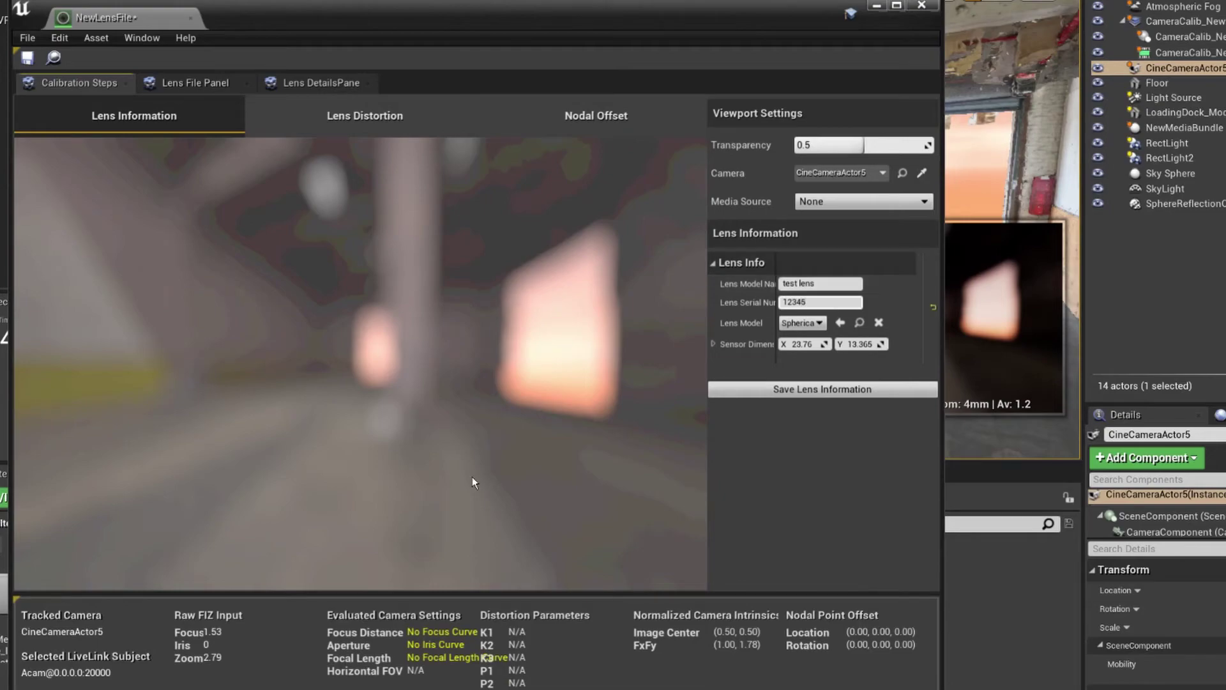
key(Return)
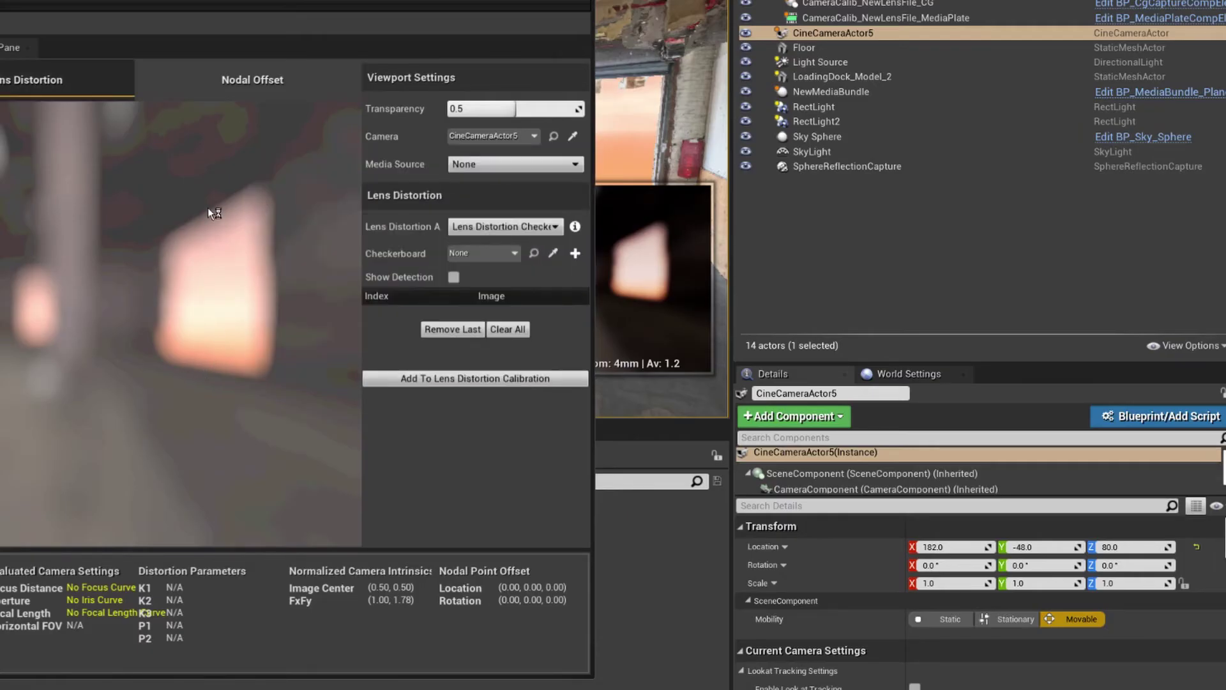
Step: Create a new calibration checkerboard actor for the lens distortion step of NewLensFile
drag(120, 3, 56, 11)
mouse_move(322, 6)
mouse_down()
mouse_move(356, 0)
mouse_move(342, 0)
mouse_up()
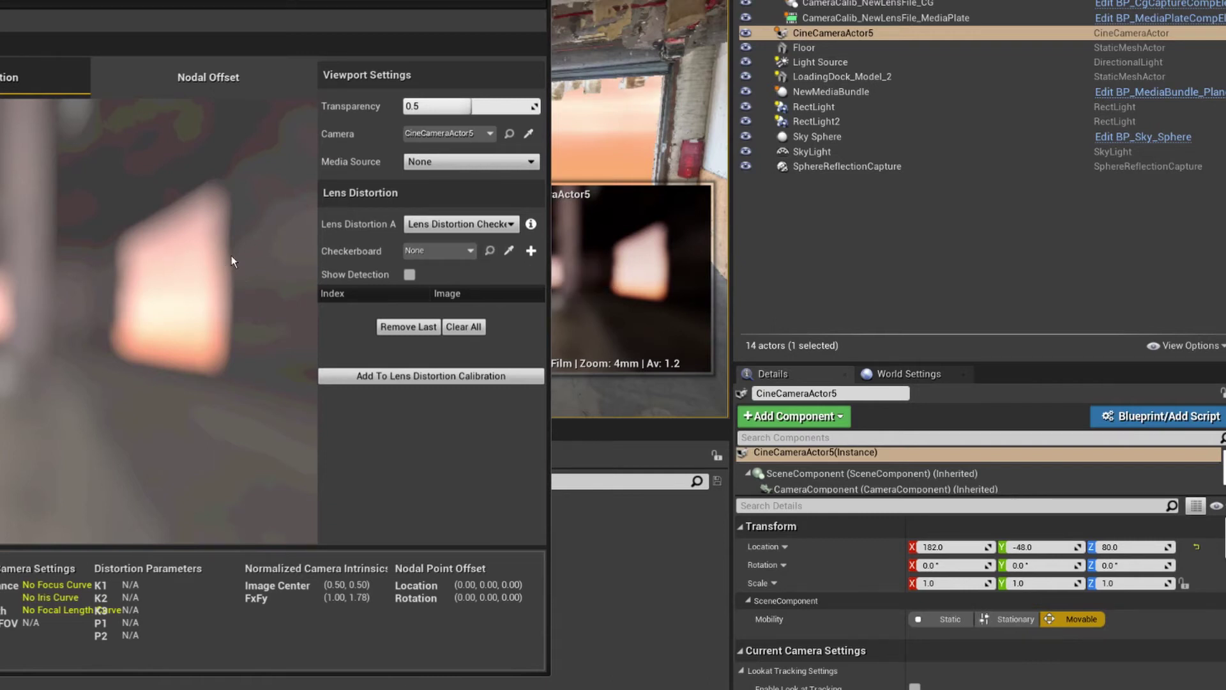
click(531, 250)
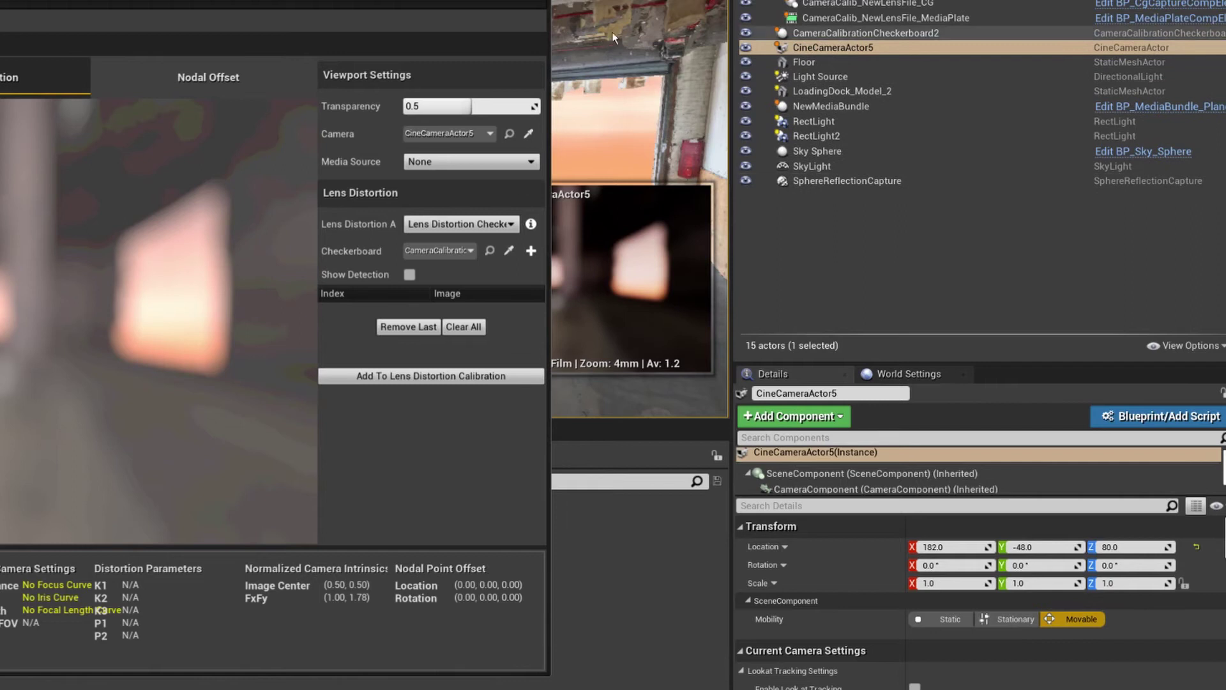
Step: Set the calibration checkerboard to 9 corner rows, 6 corner columns and a square side length of 2.6
click(866, 33)
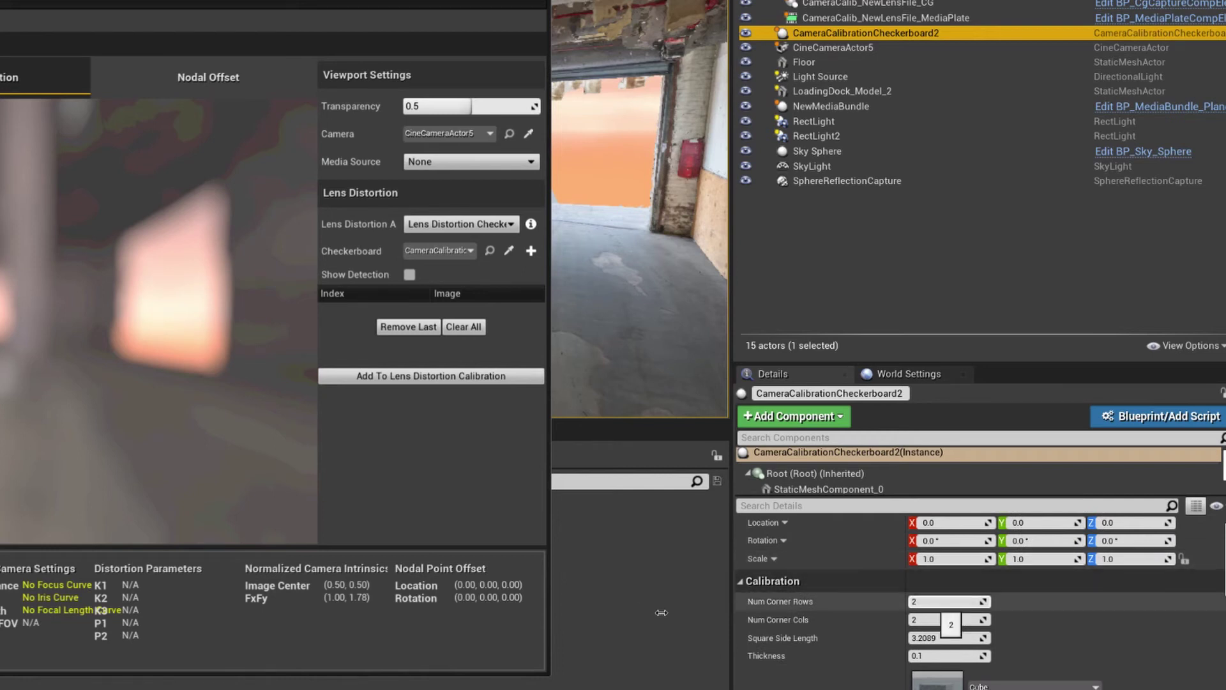
click(945, 601)
text(9)
key(Tab)
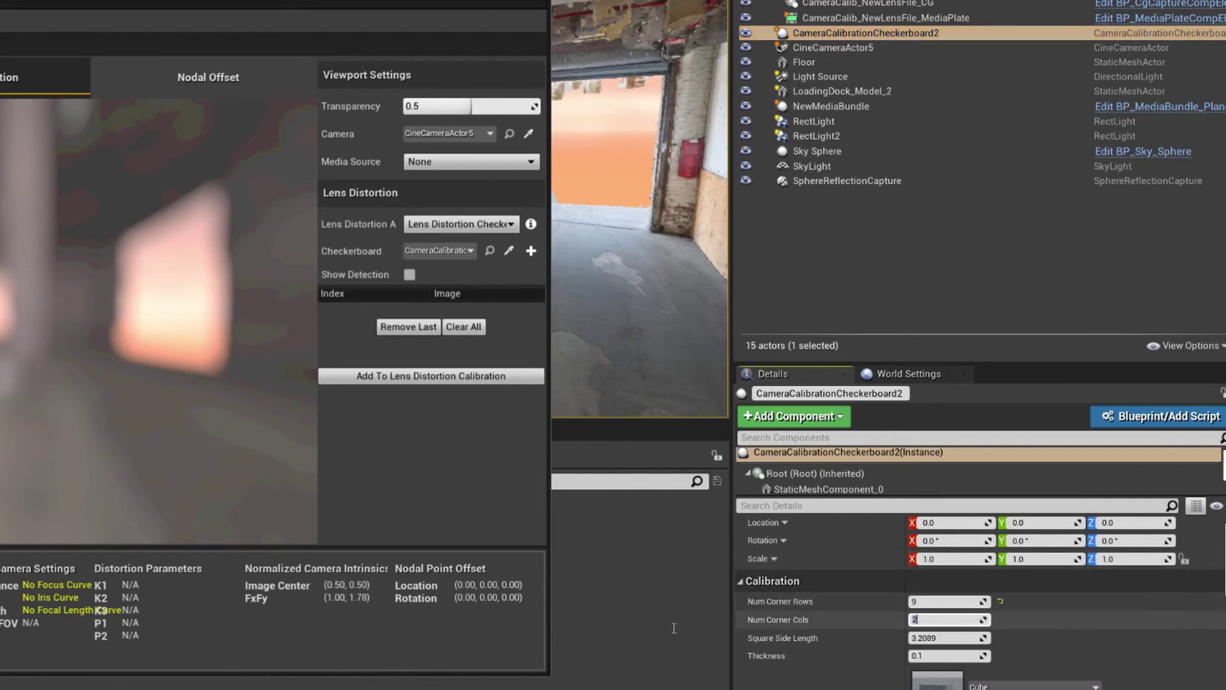
text(6)
key(Return)
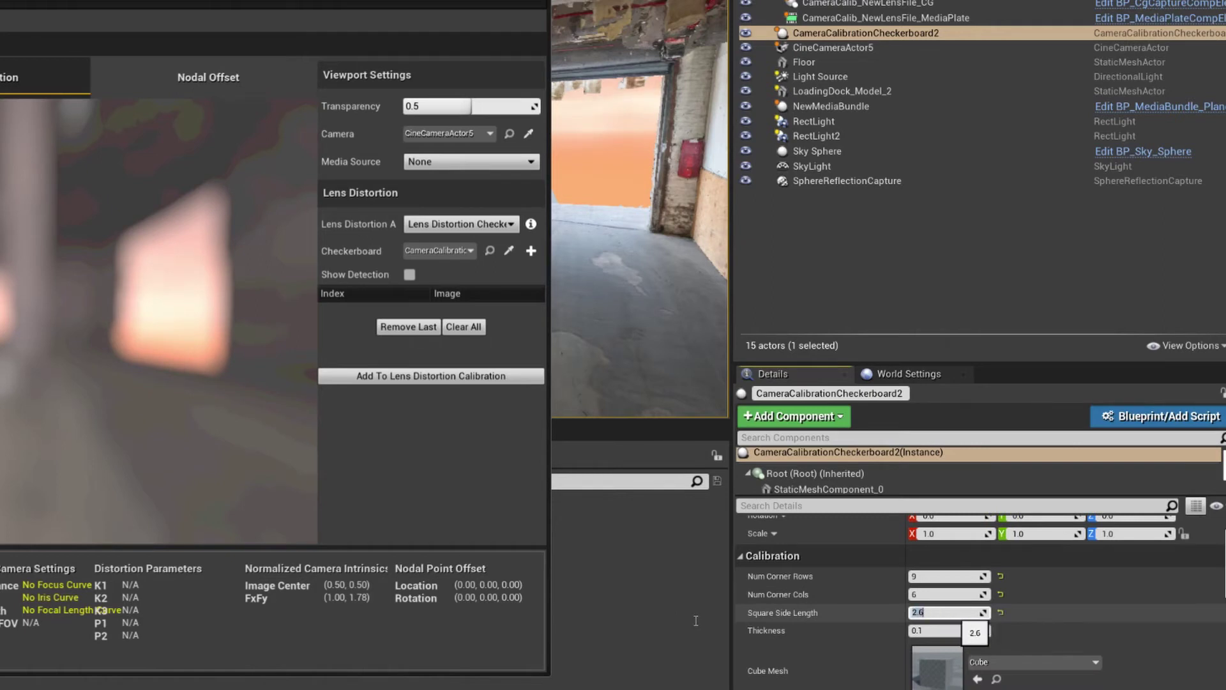
click(564, 627)
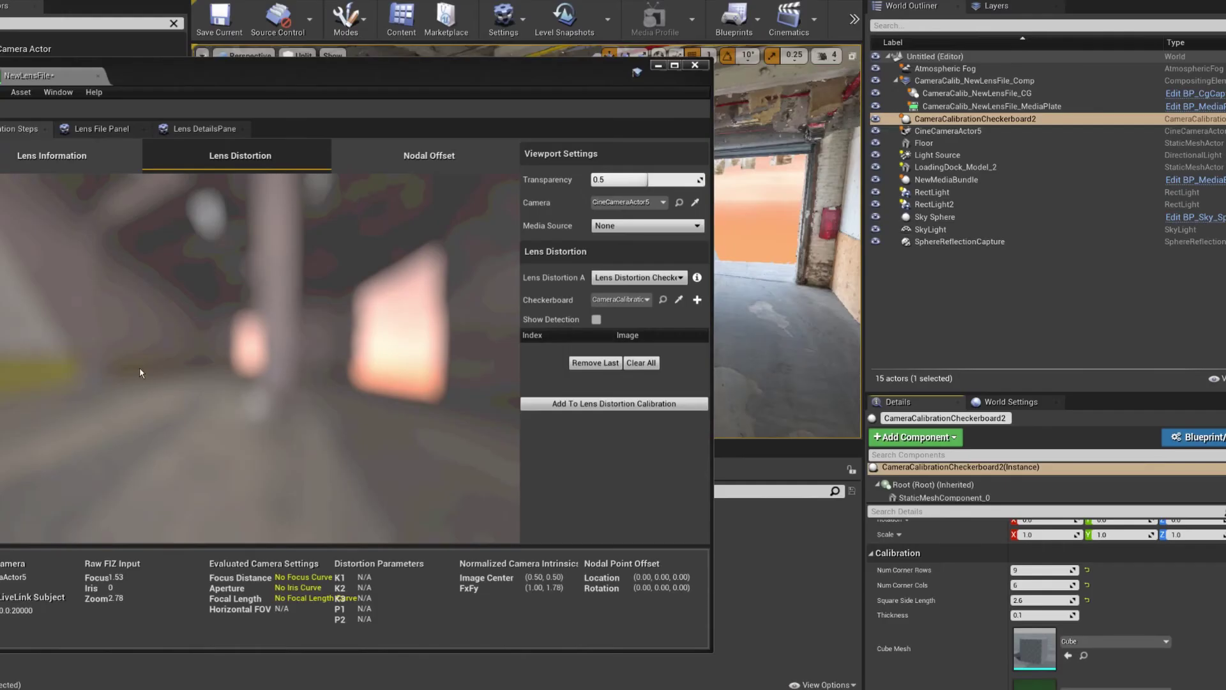
Step: Assign NewMediaTexture as the media source of the CameraCalib_NewLensFile_MediaPlate element
drag(201, 82, 243, 75)
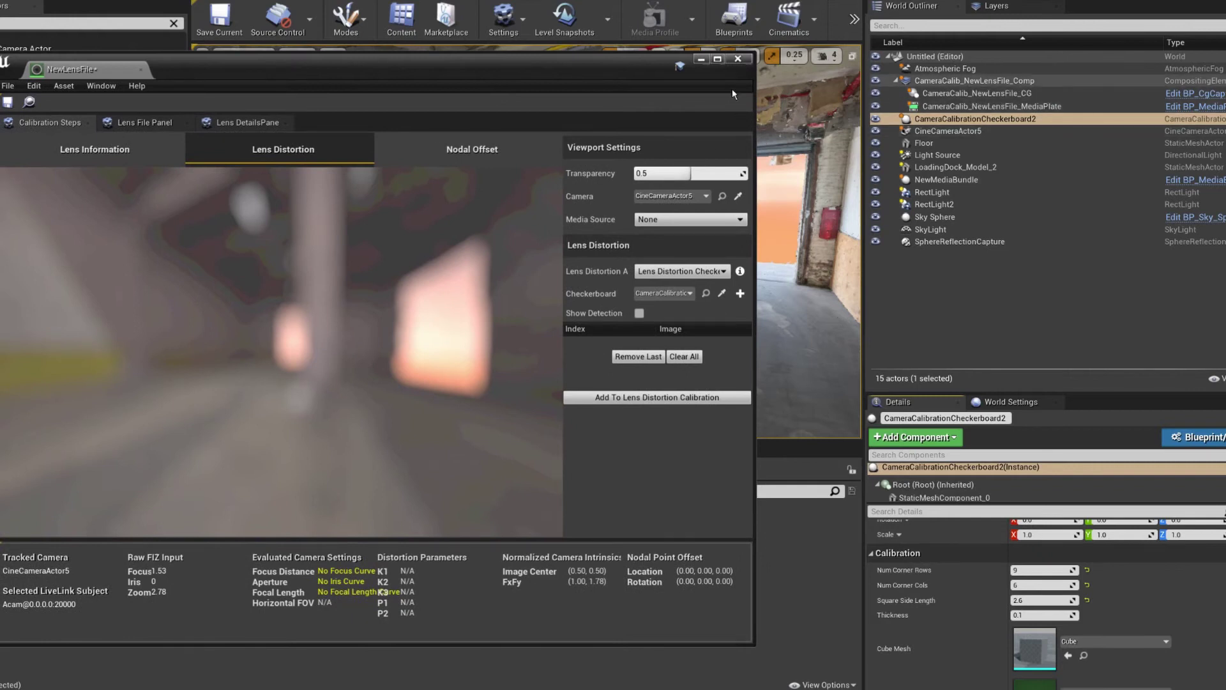
click(957, 80)
click(964, 93)
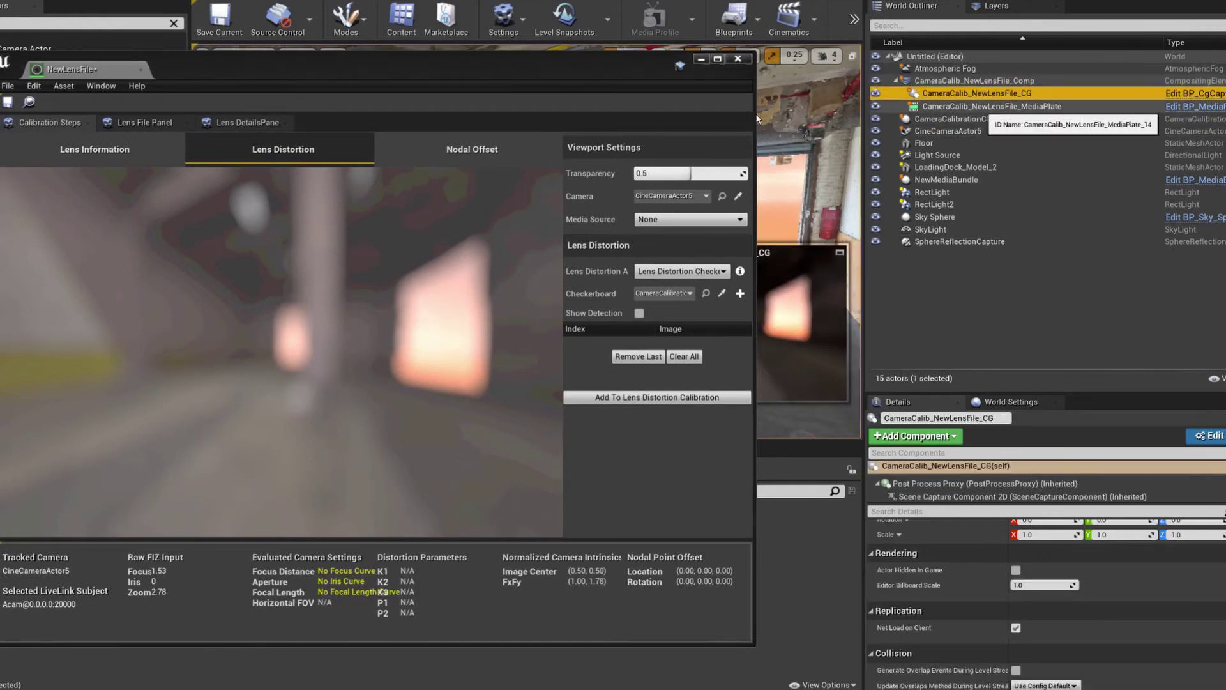
key(Down)
scroll(890, 591, down, 4)
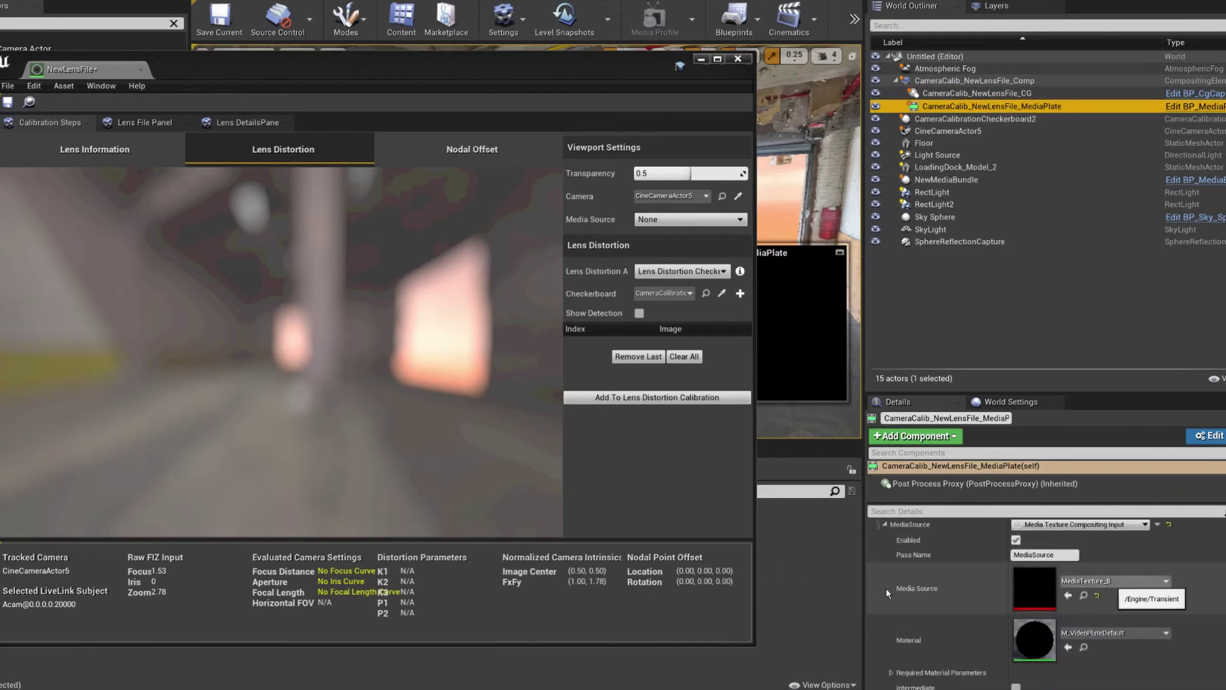
drag(326, 75, 580, 58)
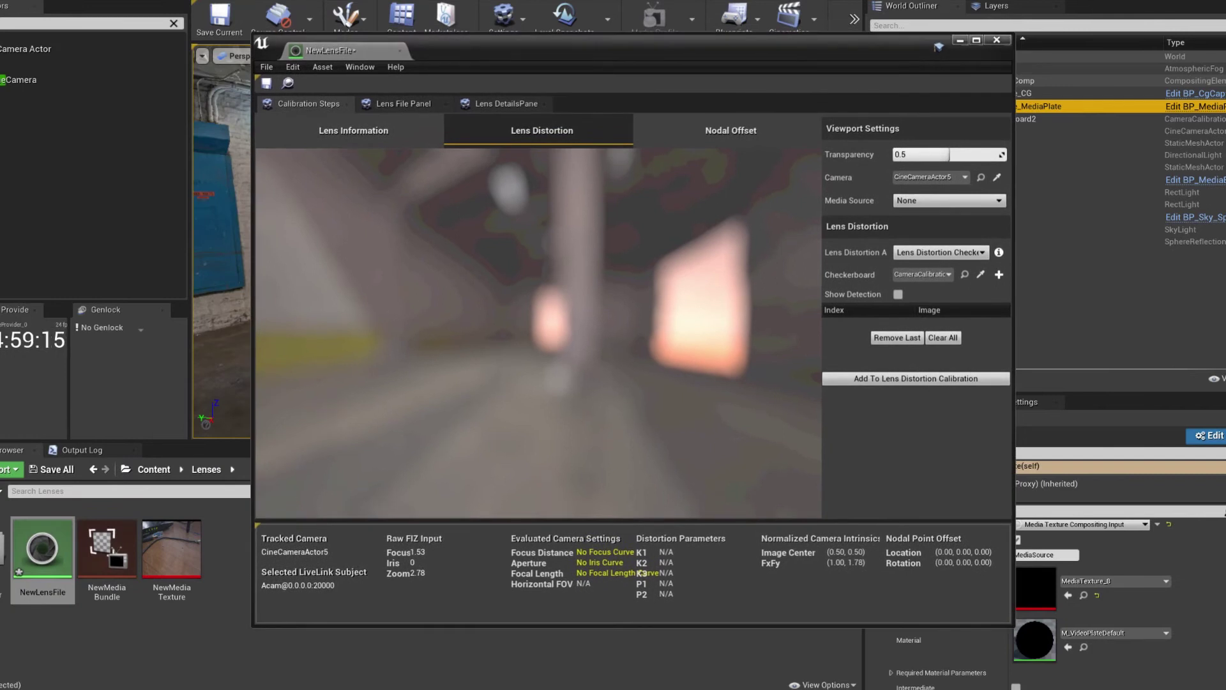
drag(171, 551, 1035, 589)
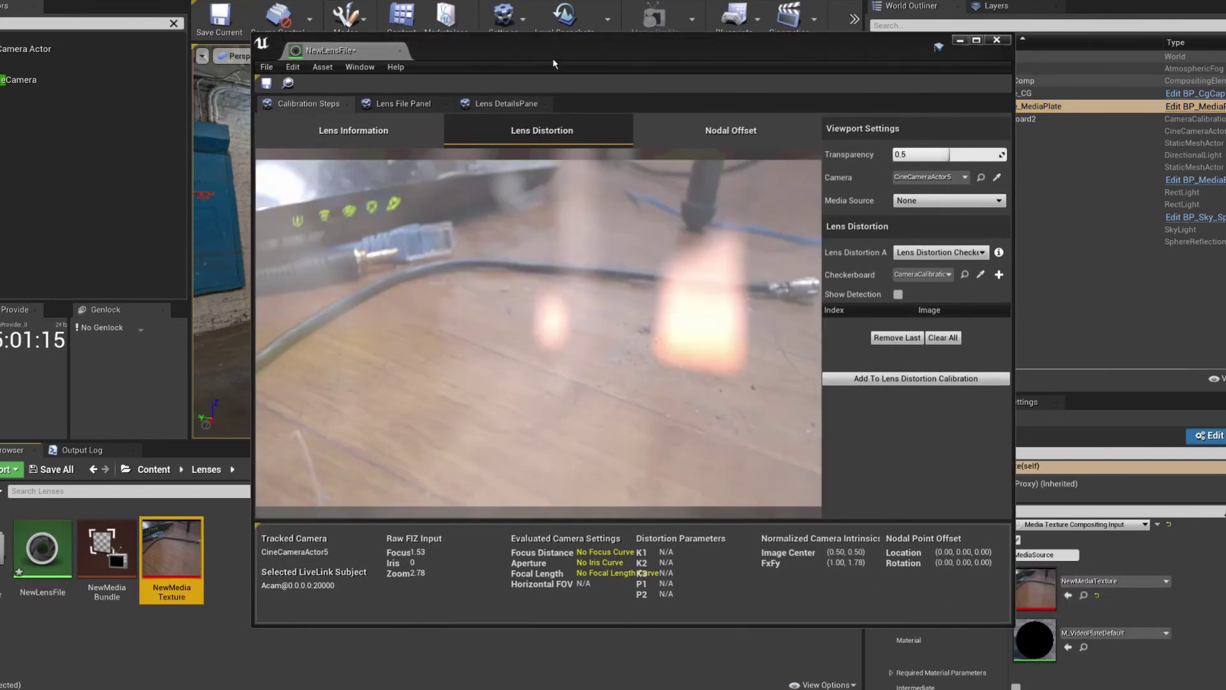
drag(554, 57, 349, 68)
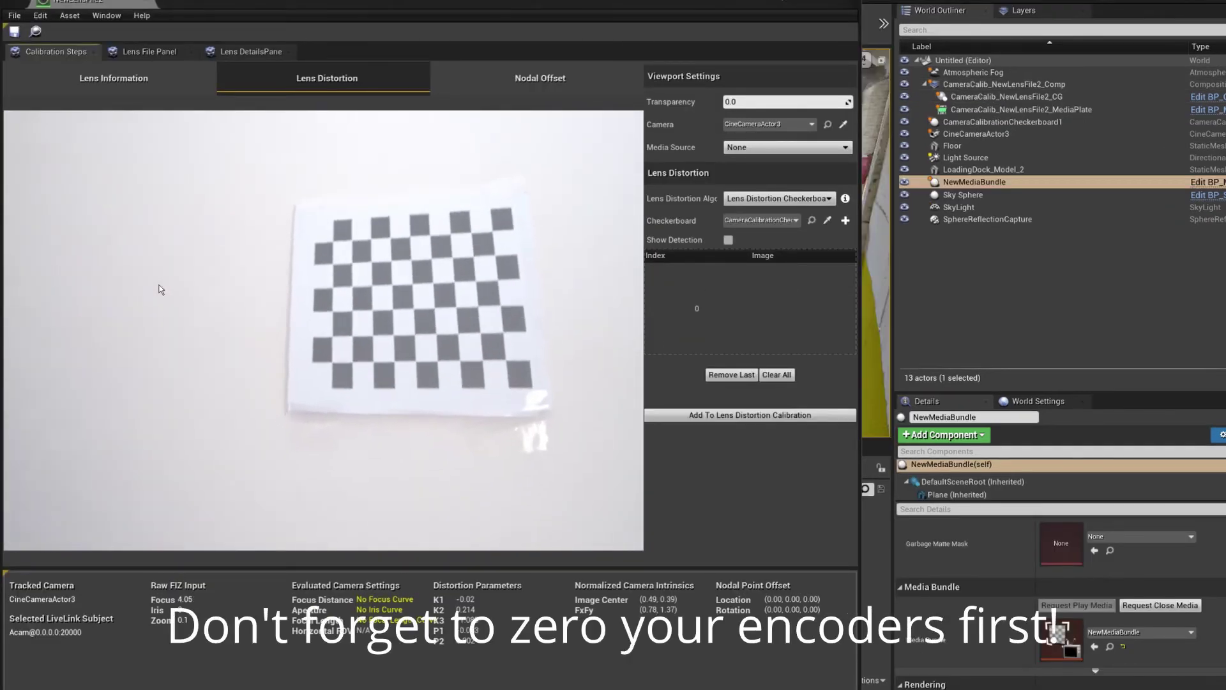
Step: Capture four checkerboard images at focus 4.05 and zoom 0.1 and add them to the lens distortion calibration
click(160, 289)
click(152, 292)
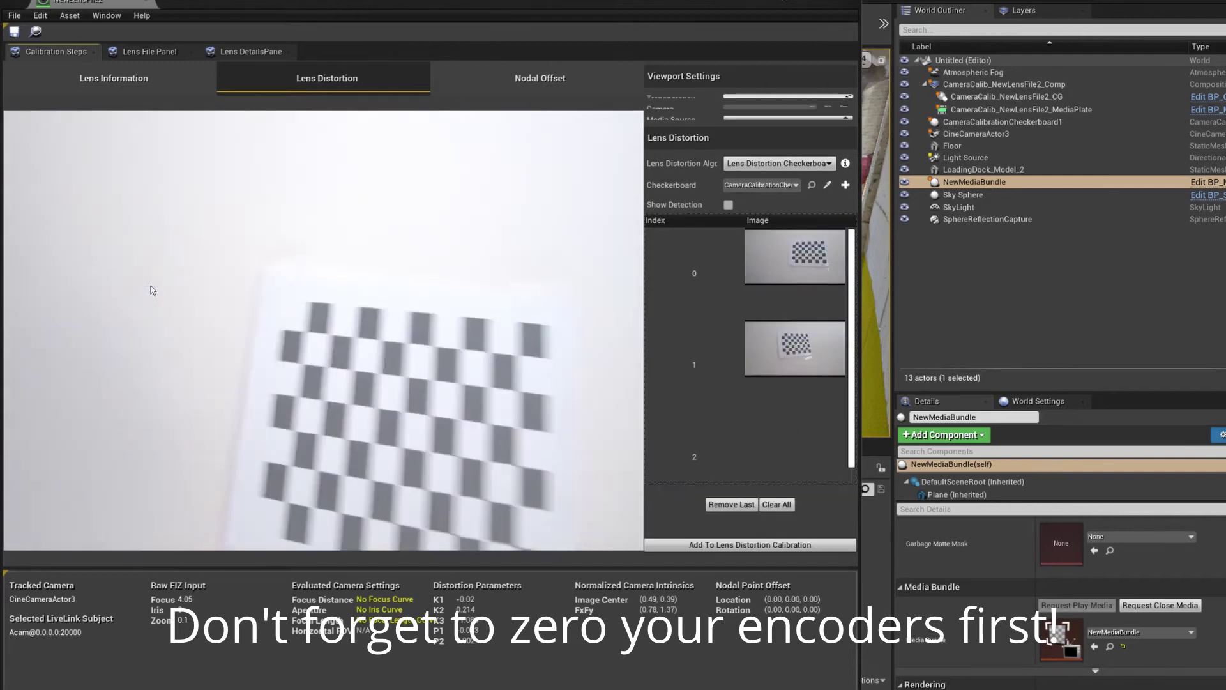
click(153, 297)
click(153, 303)
click(152, 302)
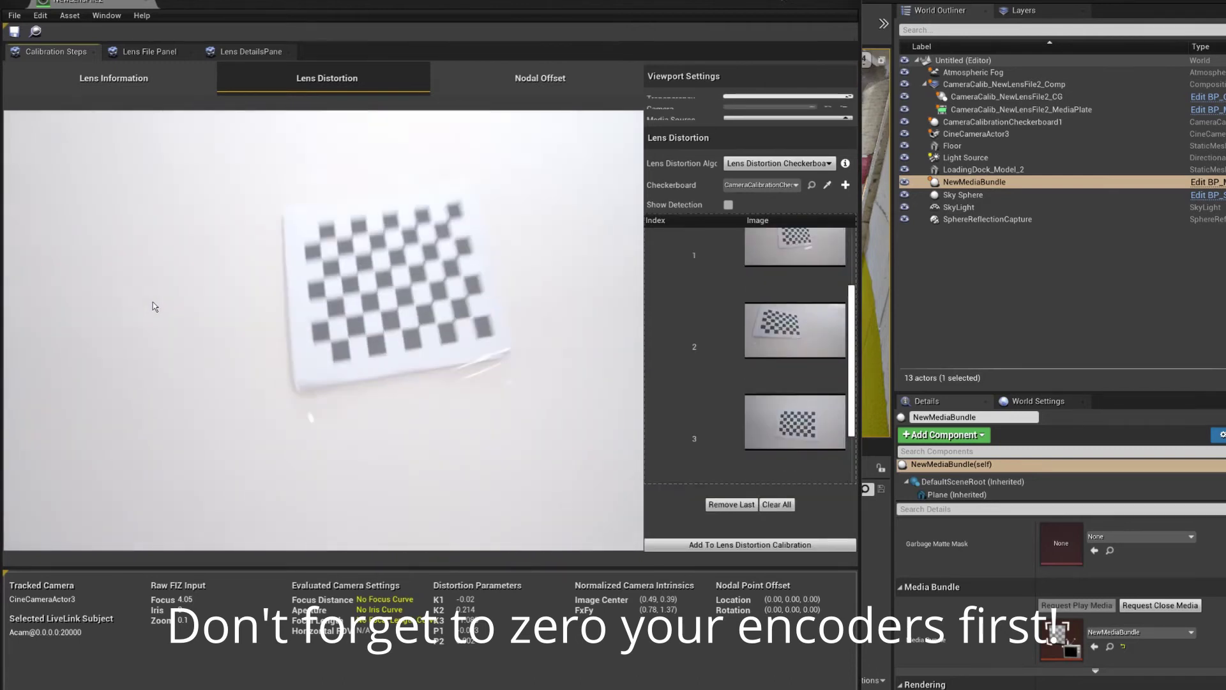
click(749, 545)
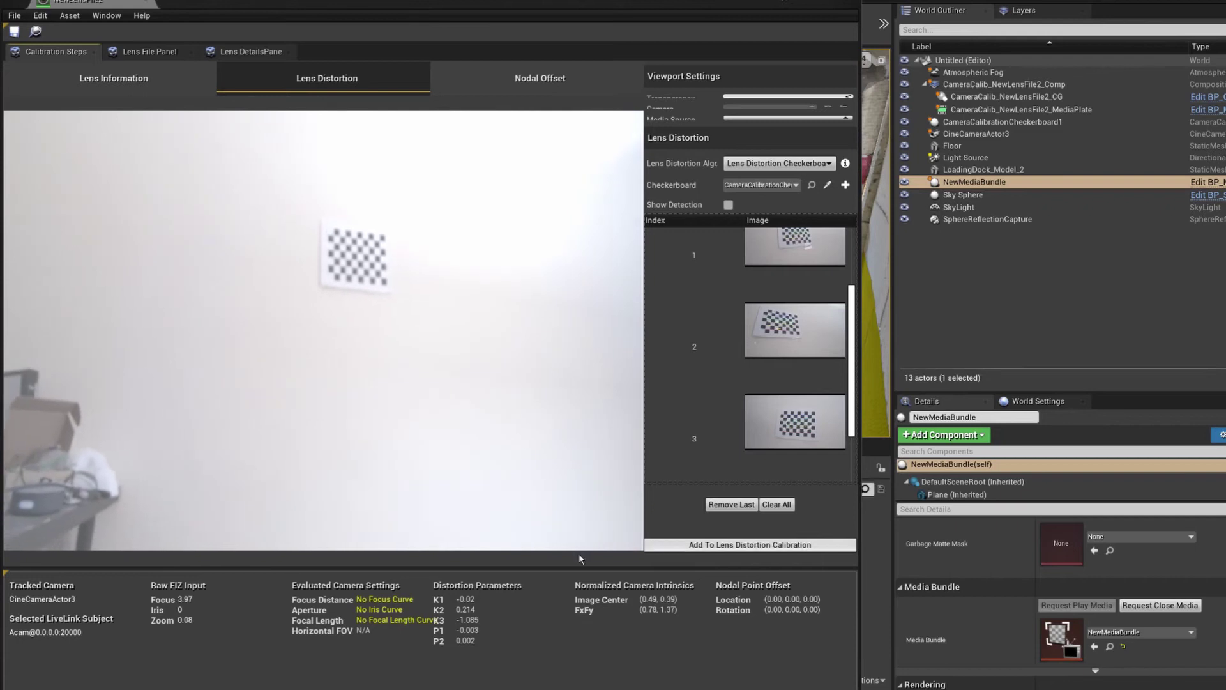
click(657, 367)
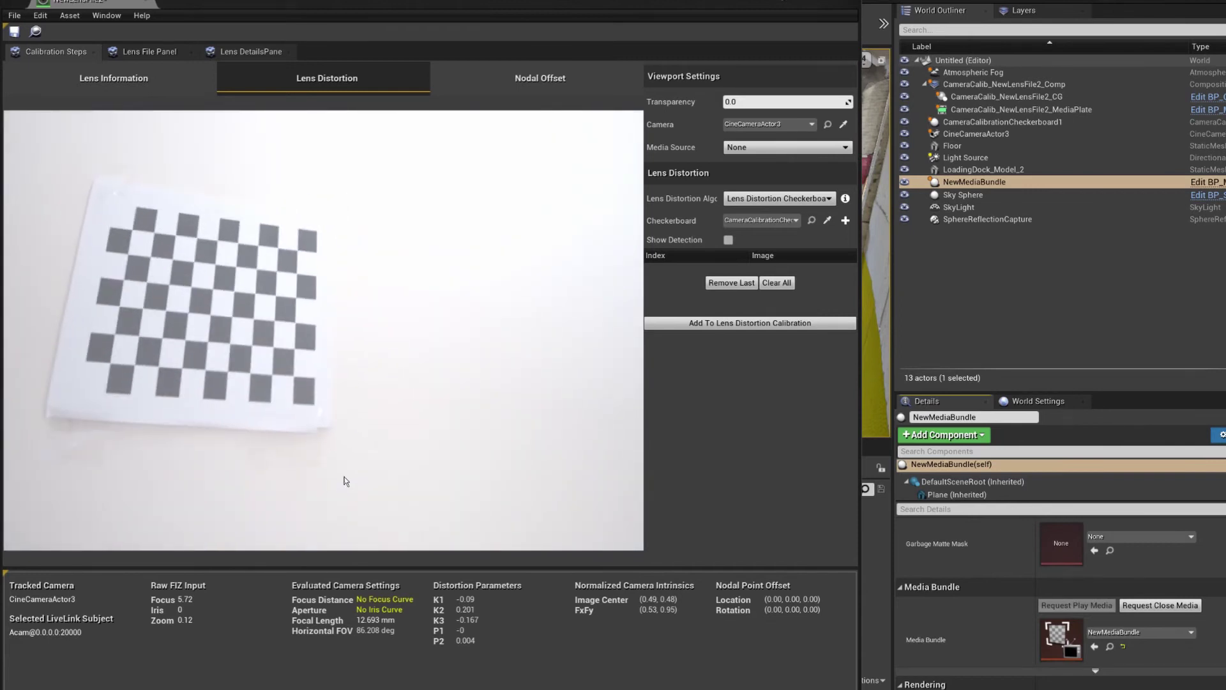
Step: Capture four checkerboard images at focus 5.72 and zoom 0.12 and add them to the lens distortion calibration
click(347, 479)
click(345, 482)
click(345, 484)
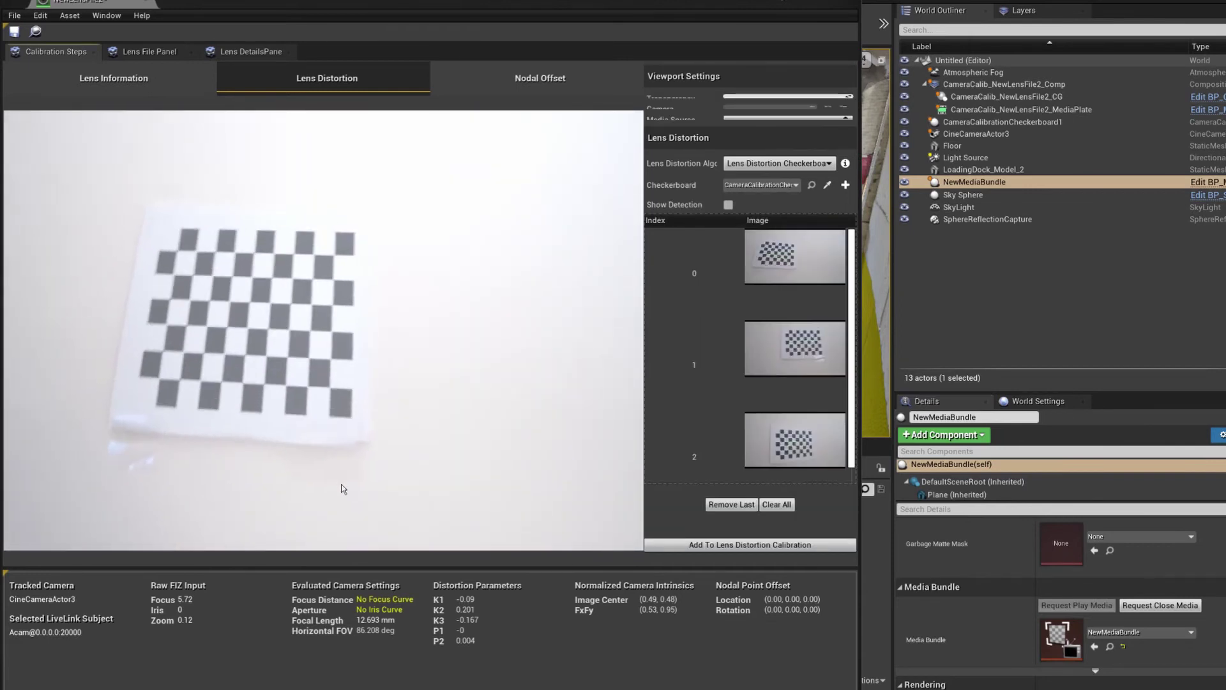
click(344, 488)
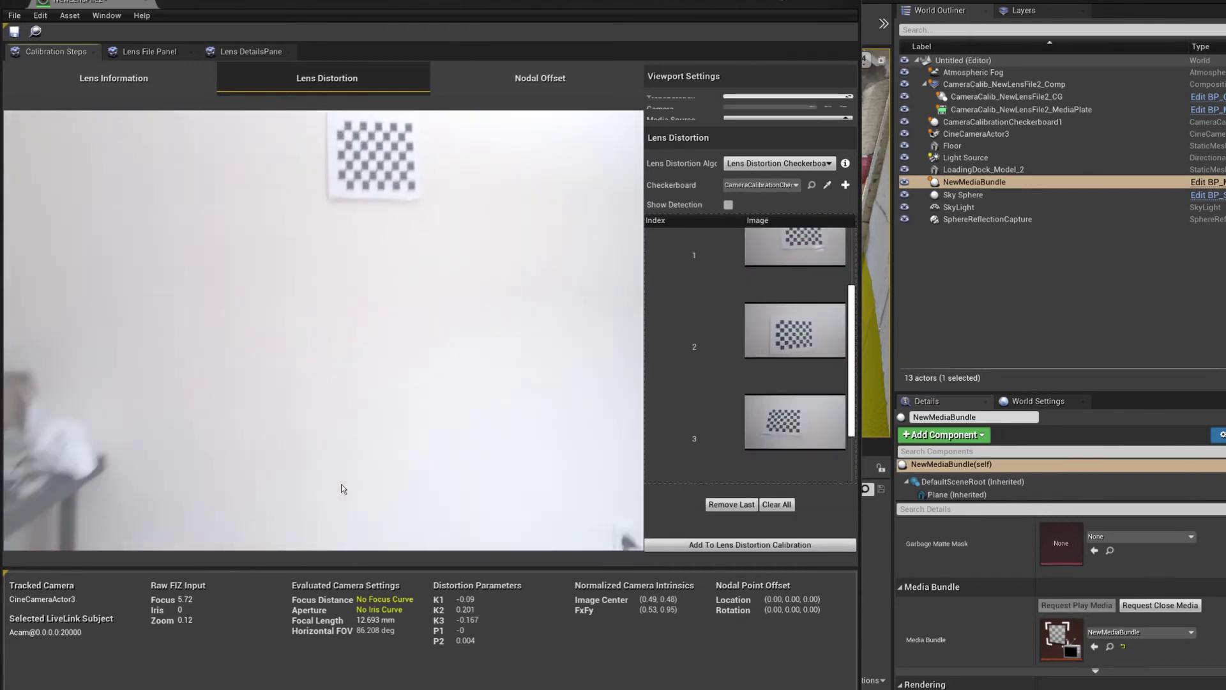
click(749, 545)
key(Return)
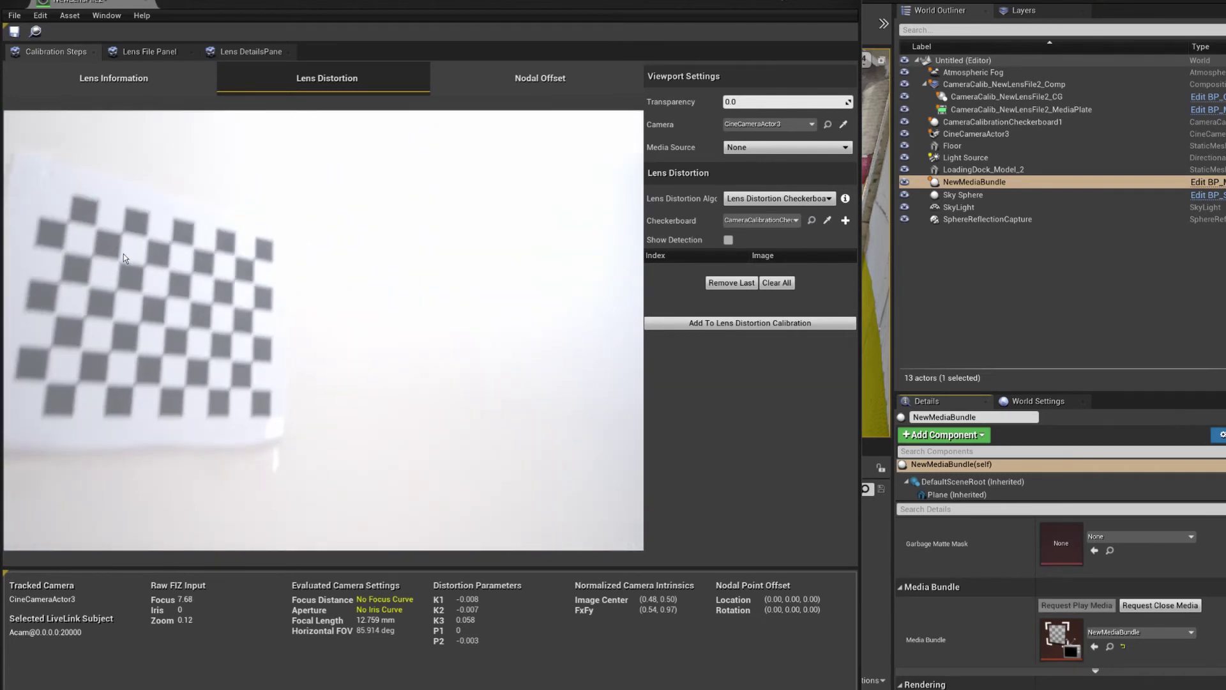
Step: Capture five checkerboard images at focus 7.68 and zoom 0.12 and add them to the lens distortion calibration
click(124, 255)
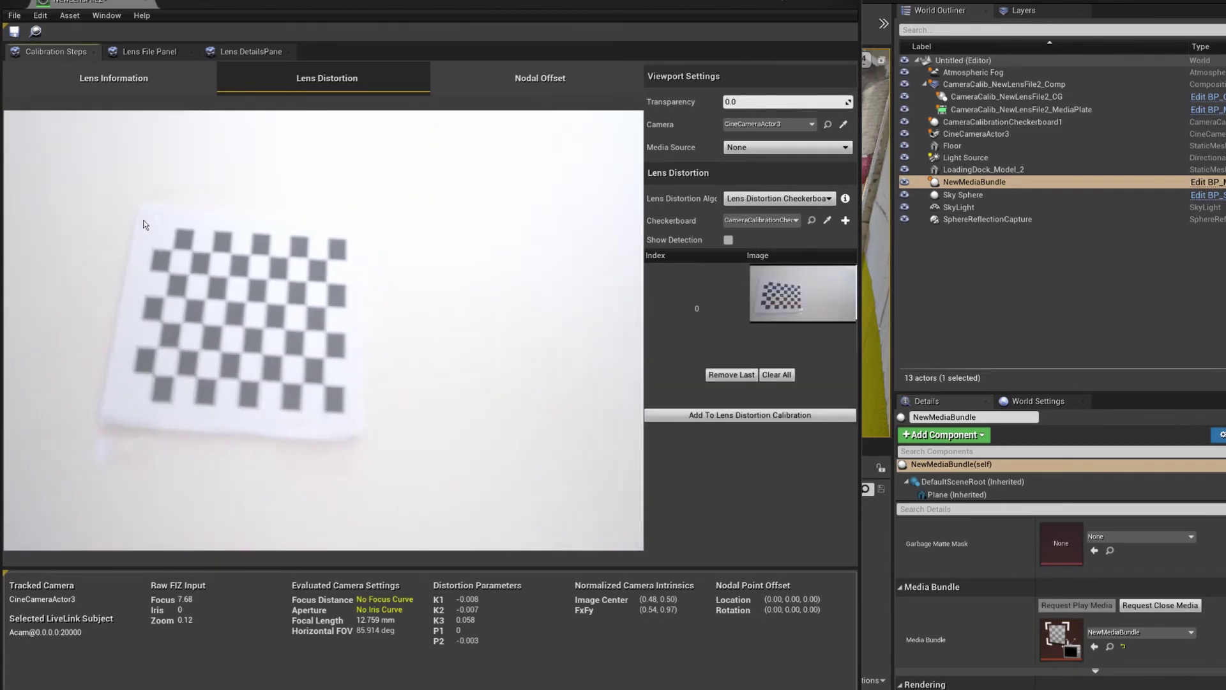
click(148, 263)
click(148, 263)
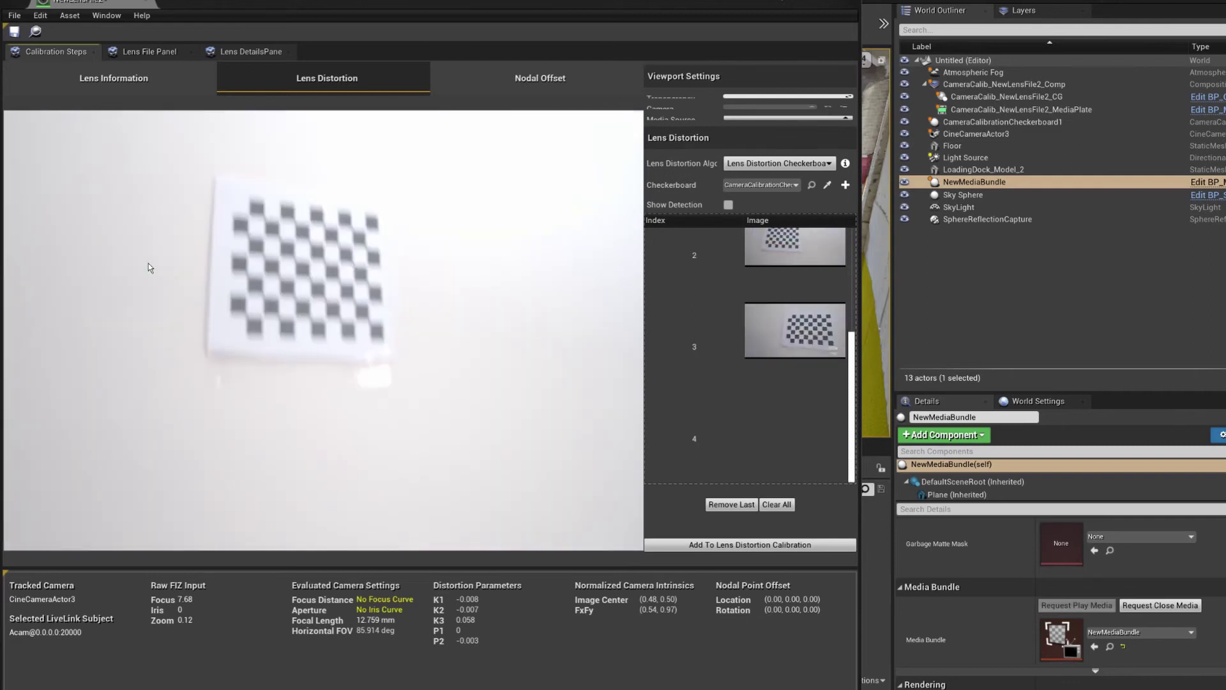
click(148, 263)
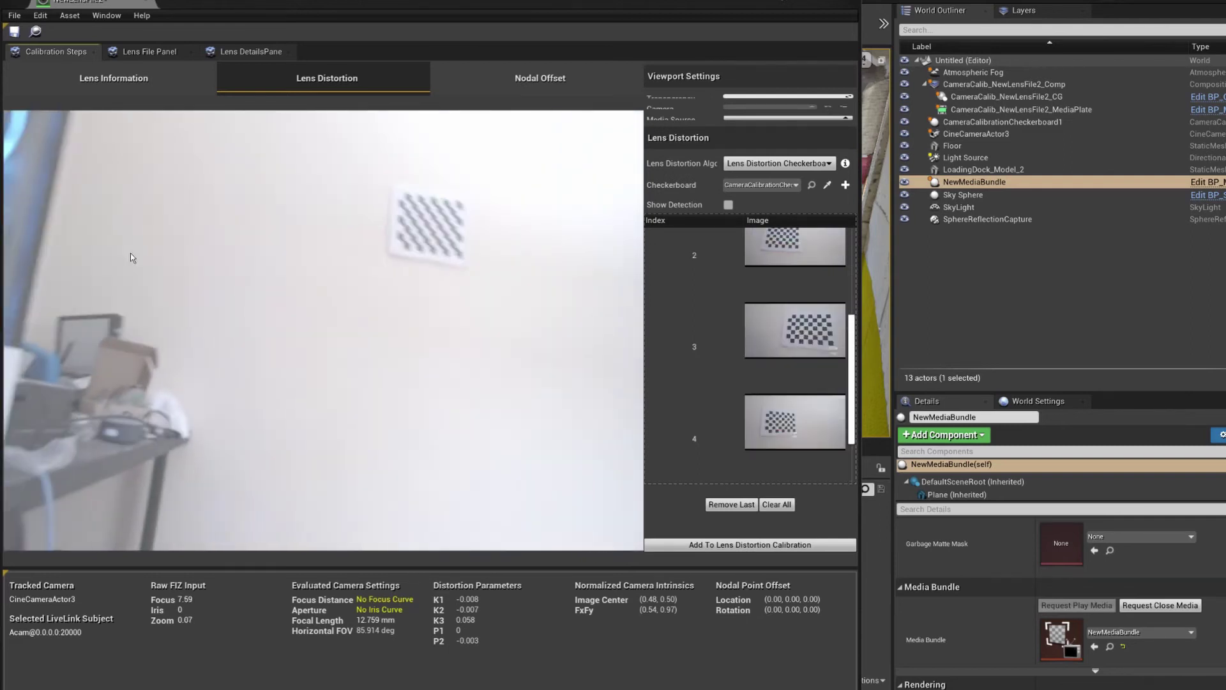
click(665, 544)
click(707, 368)
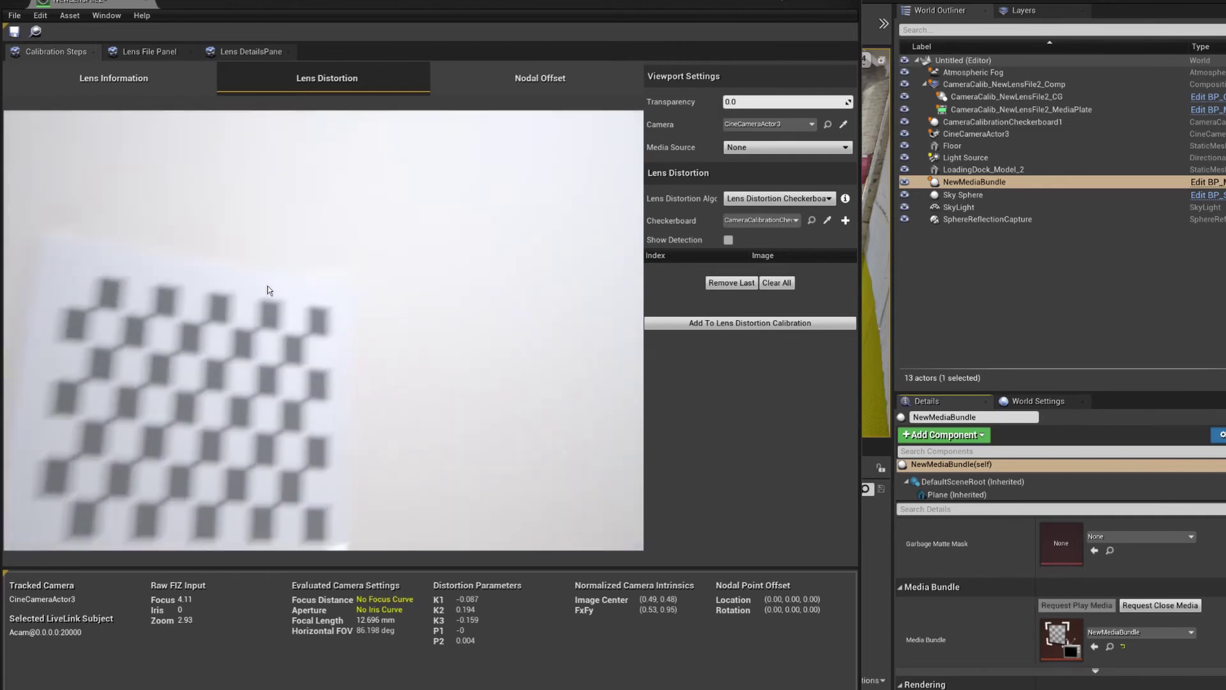
Step: Capture six checkerboard images at focus 4.11 and zoom 2.93 and add them to the lens distortion calibration
click(262, 319)
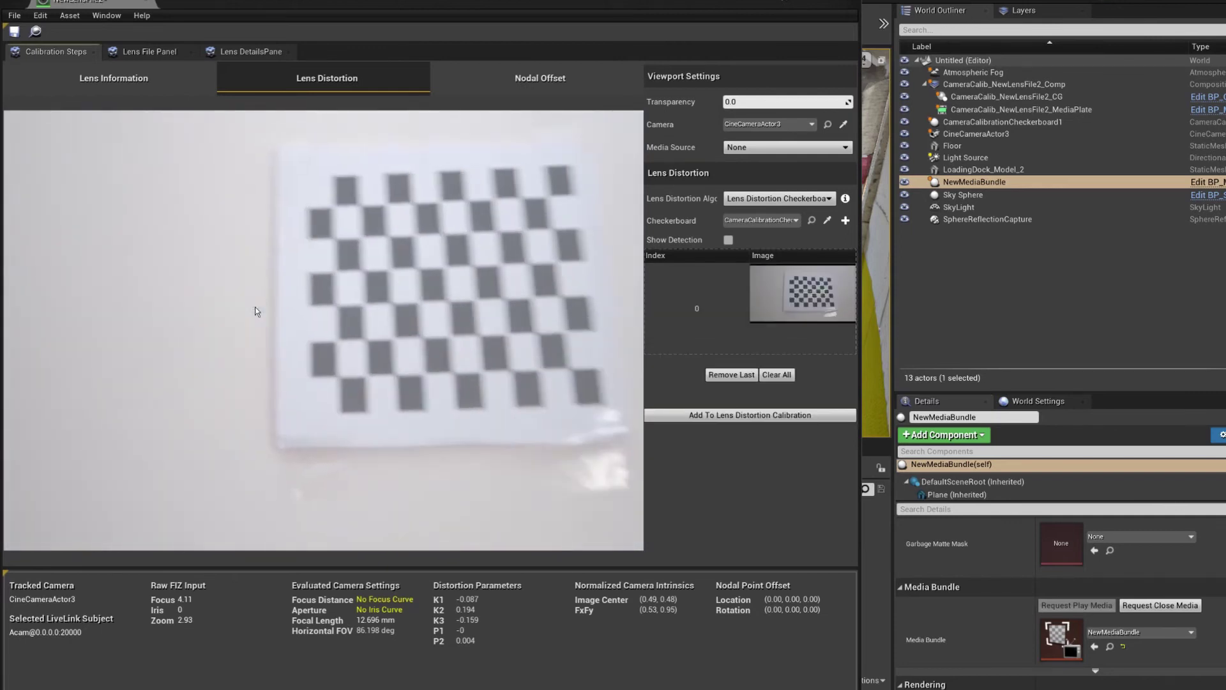
click(263, 327)
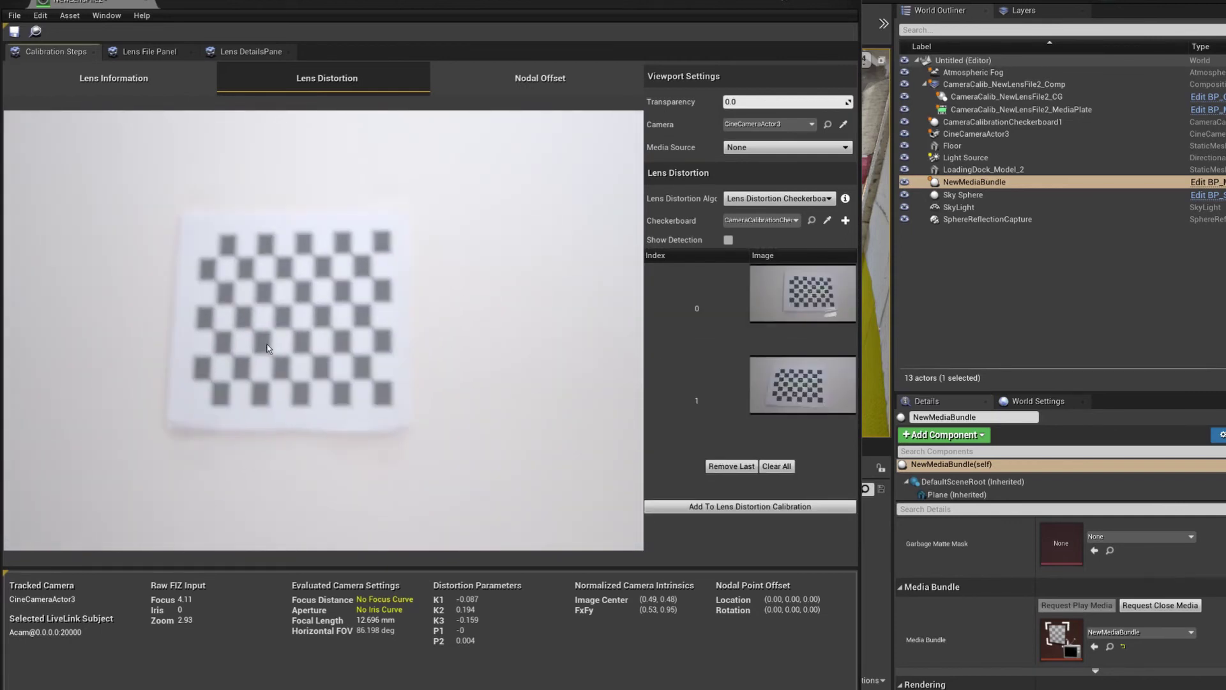
click(285, 381)
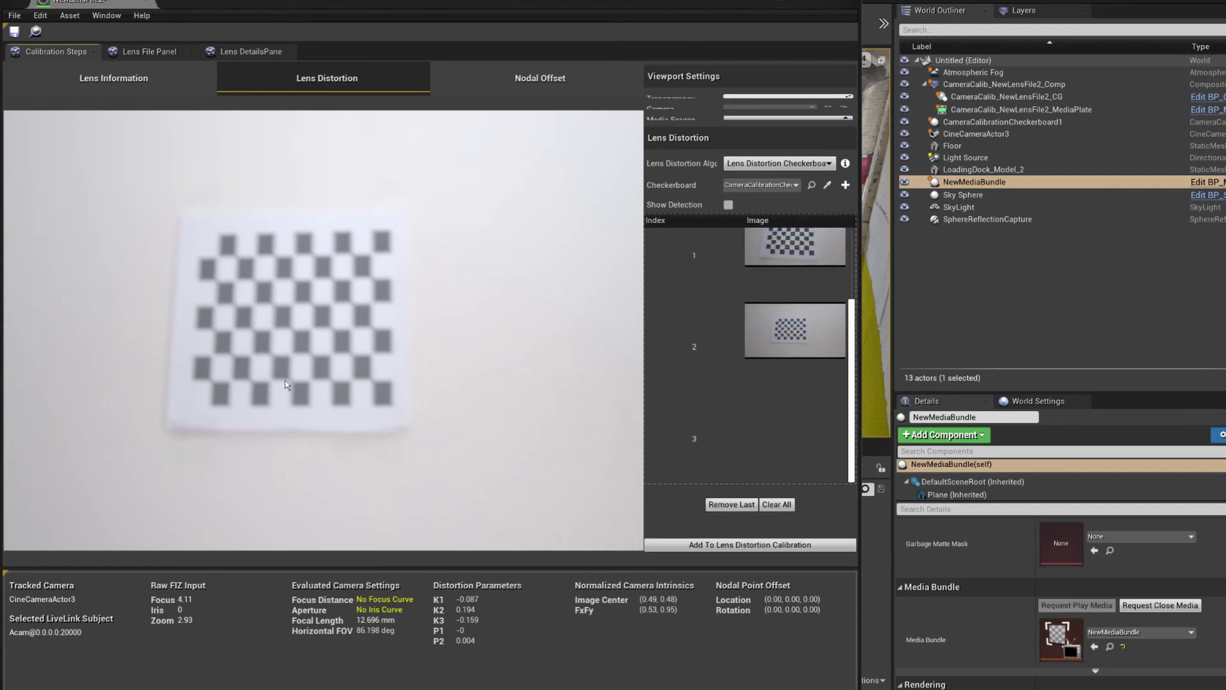
click(311, 462)
click(310, 462)
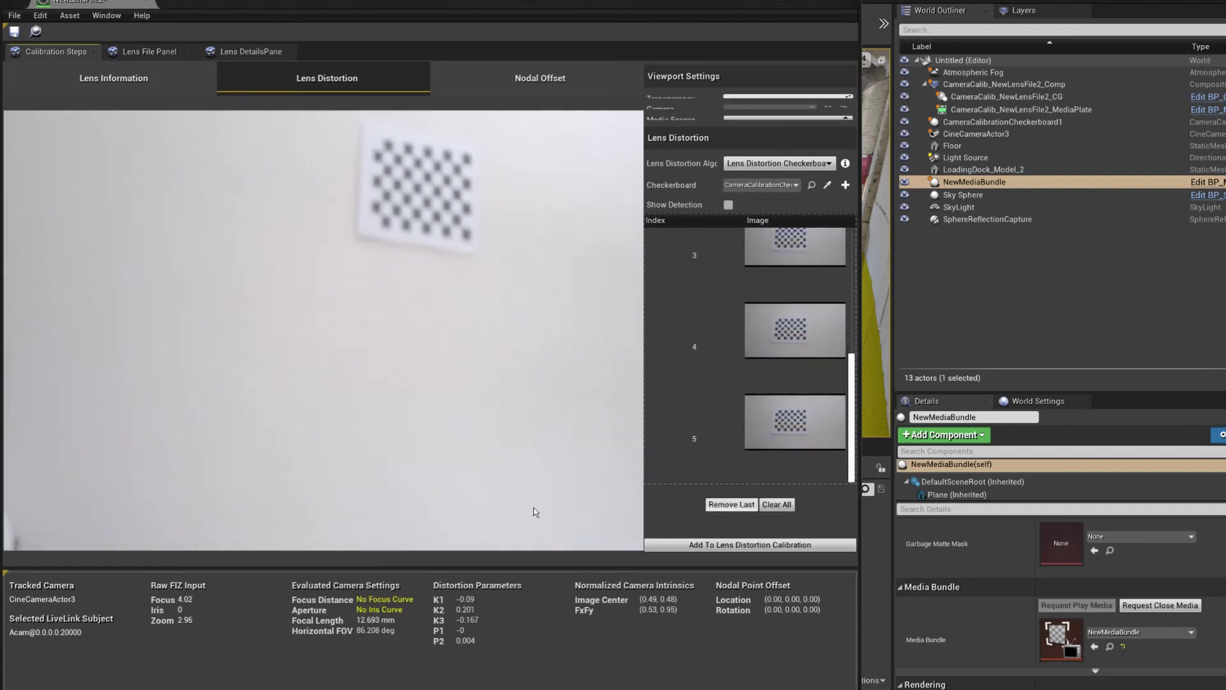
click(664, 544)
key(Return)
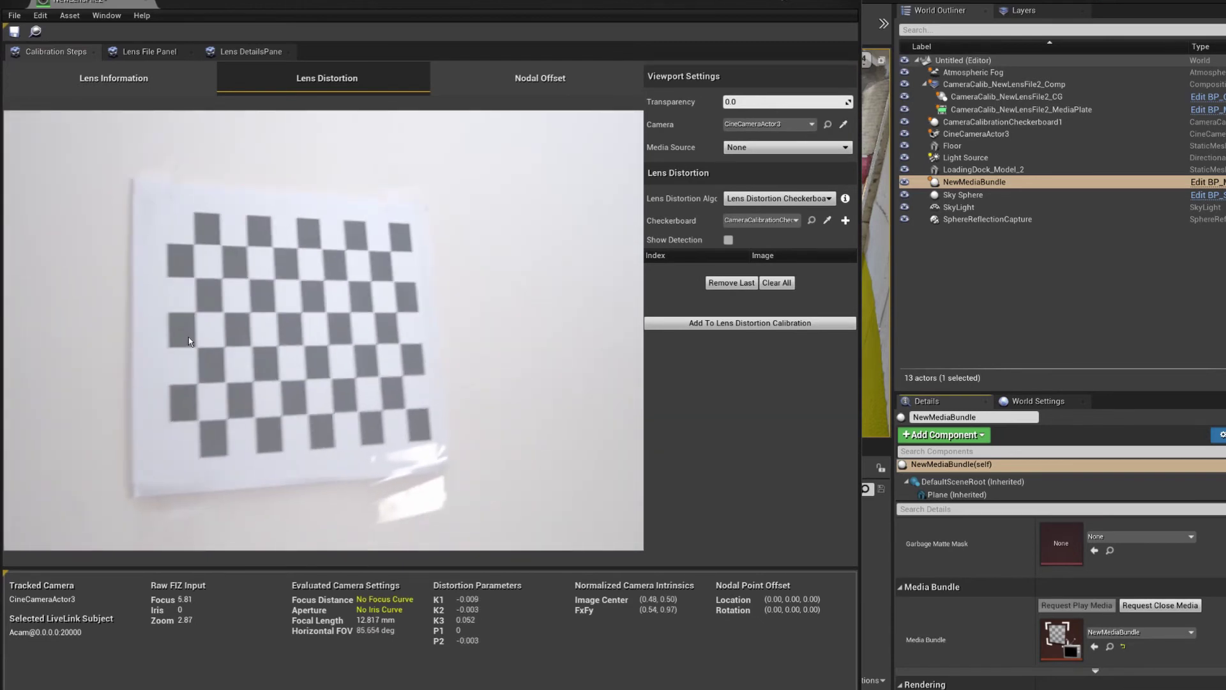
Step: Capture a set of checkerboard images at focus 5.81 and zoom 2.87 and add them to the lens distortion calibration
click(188, 341)
click(189, 331)
click(189, 331)
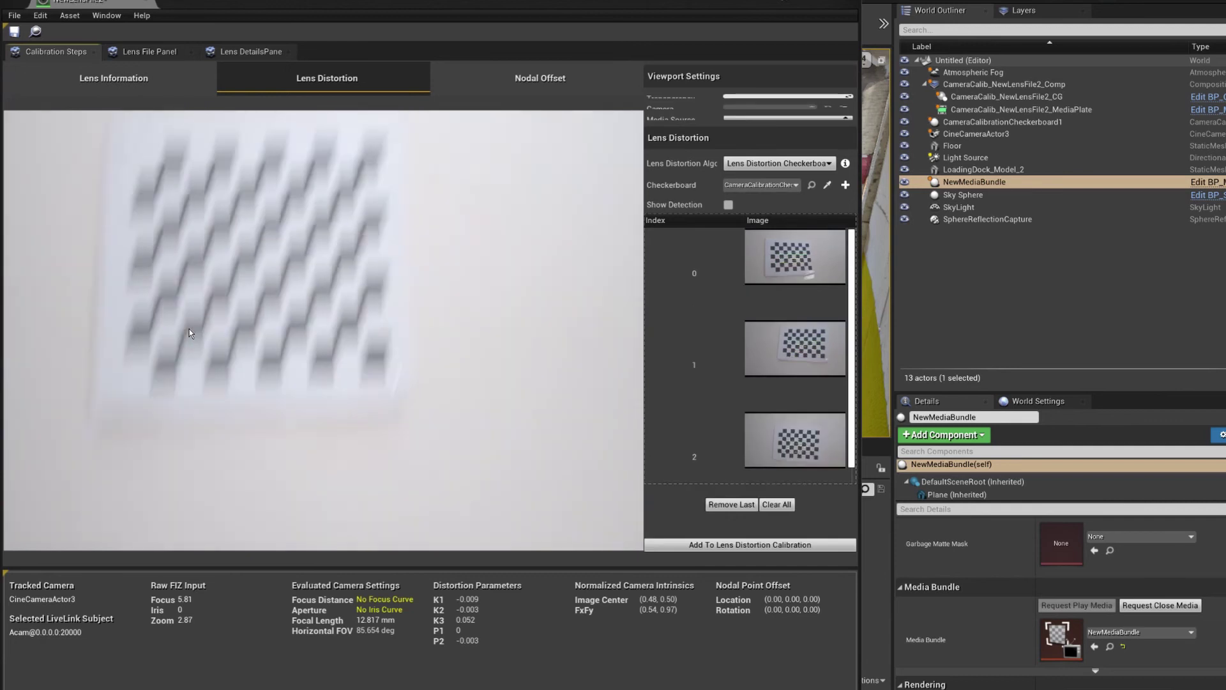
click(189, 332)
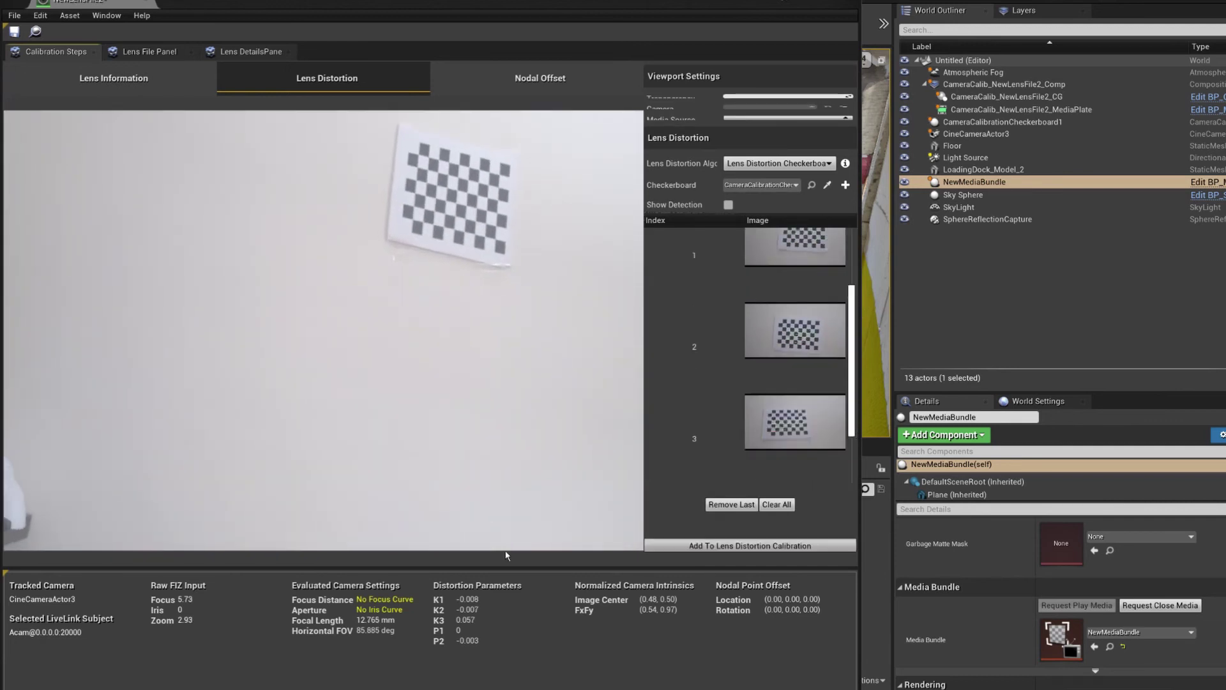
click(750, 544)
click(656, 368)
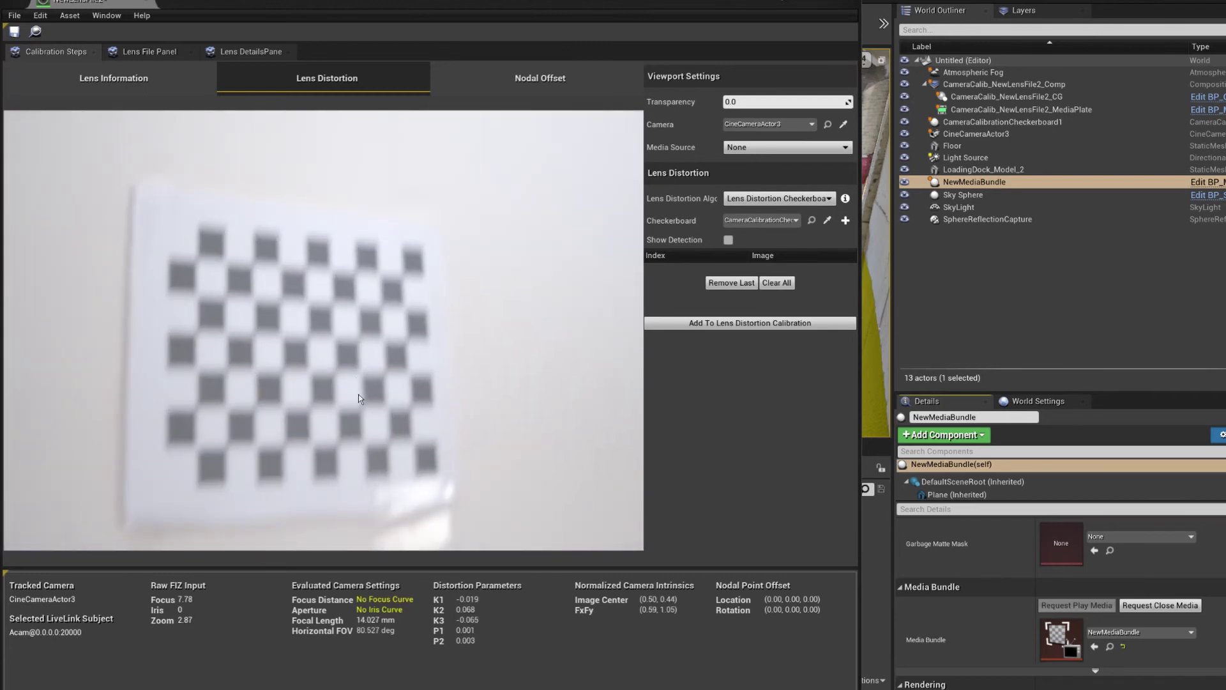
Step: Capture a set of checkerboard images at about focus 7.8 and zoom 2.77 and add them to the lens distortion calibration
click(358, 393)
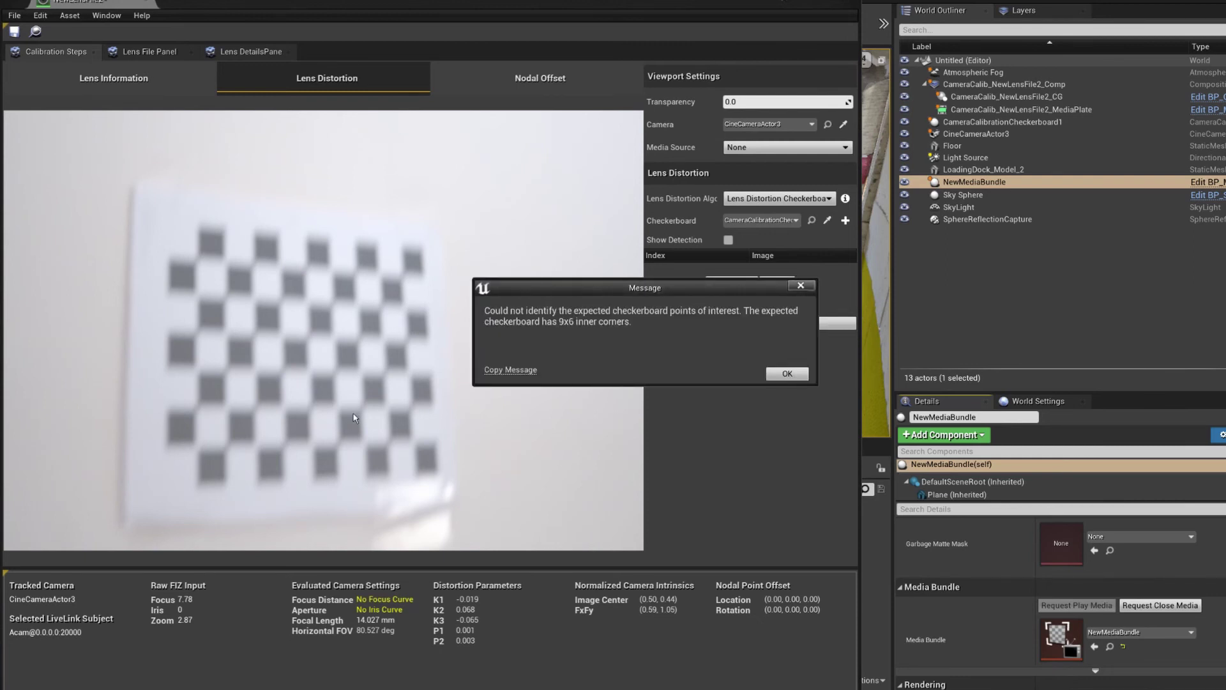
click(787, 373)
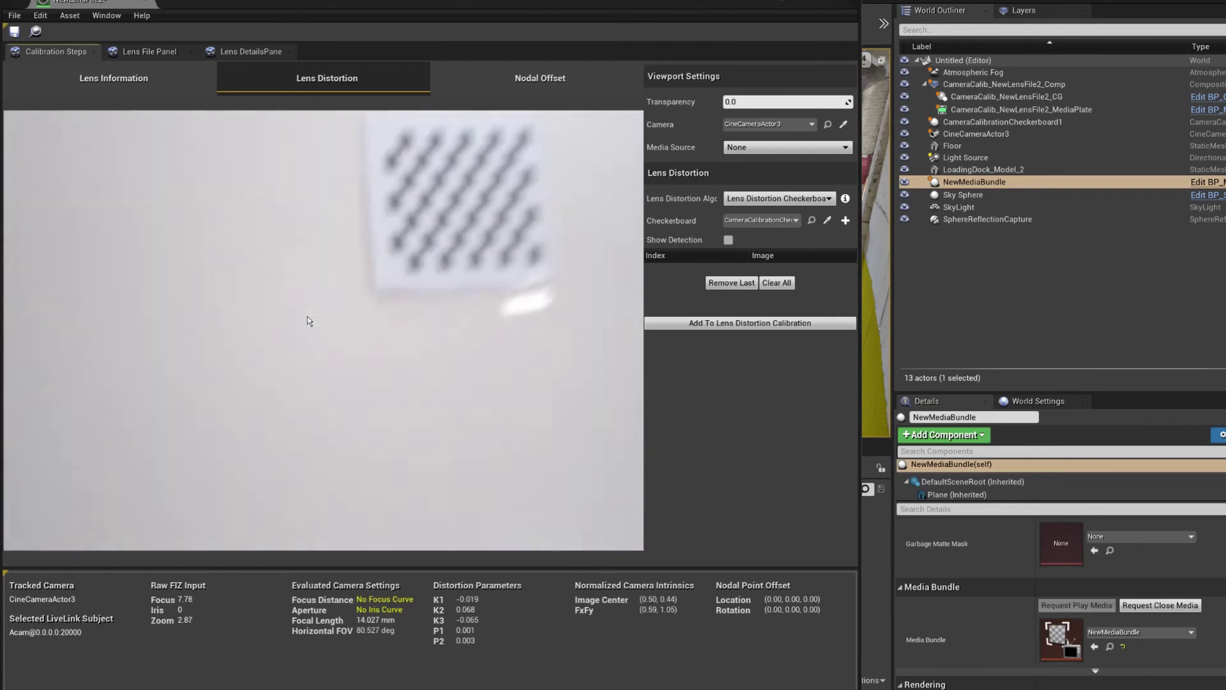
drag(124, 1, 124, 119)
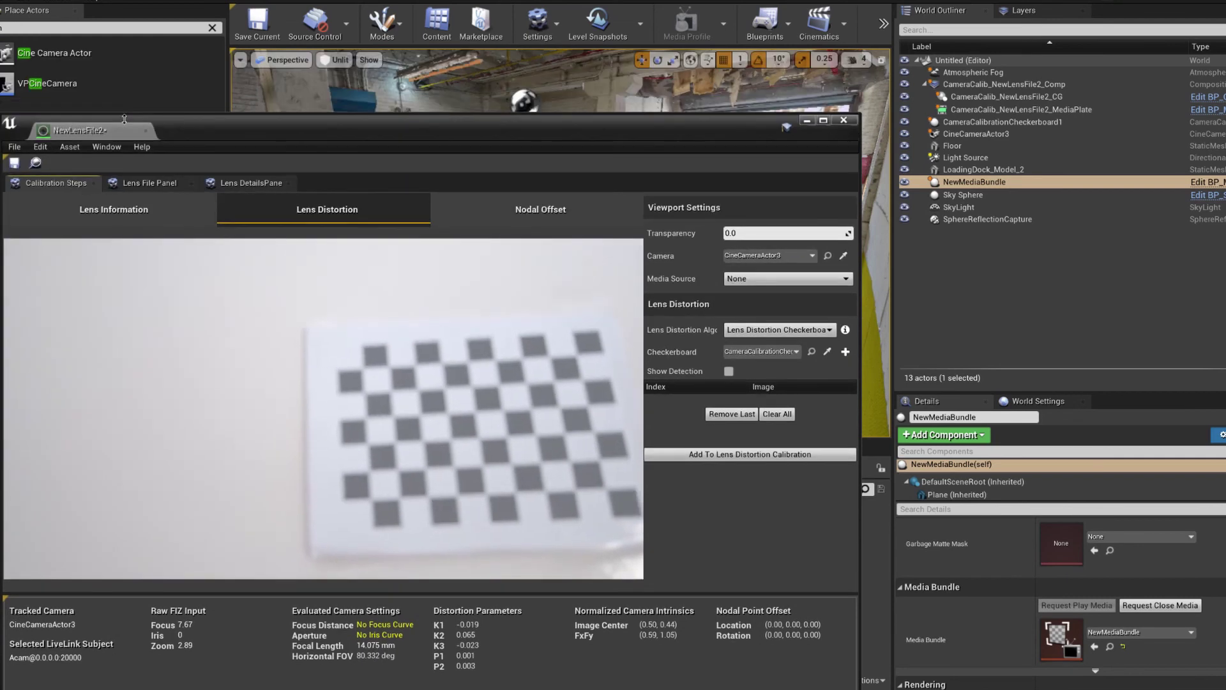
click(59, 428)
click(55, 439)
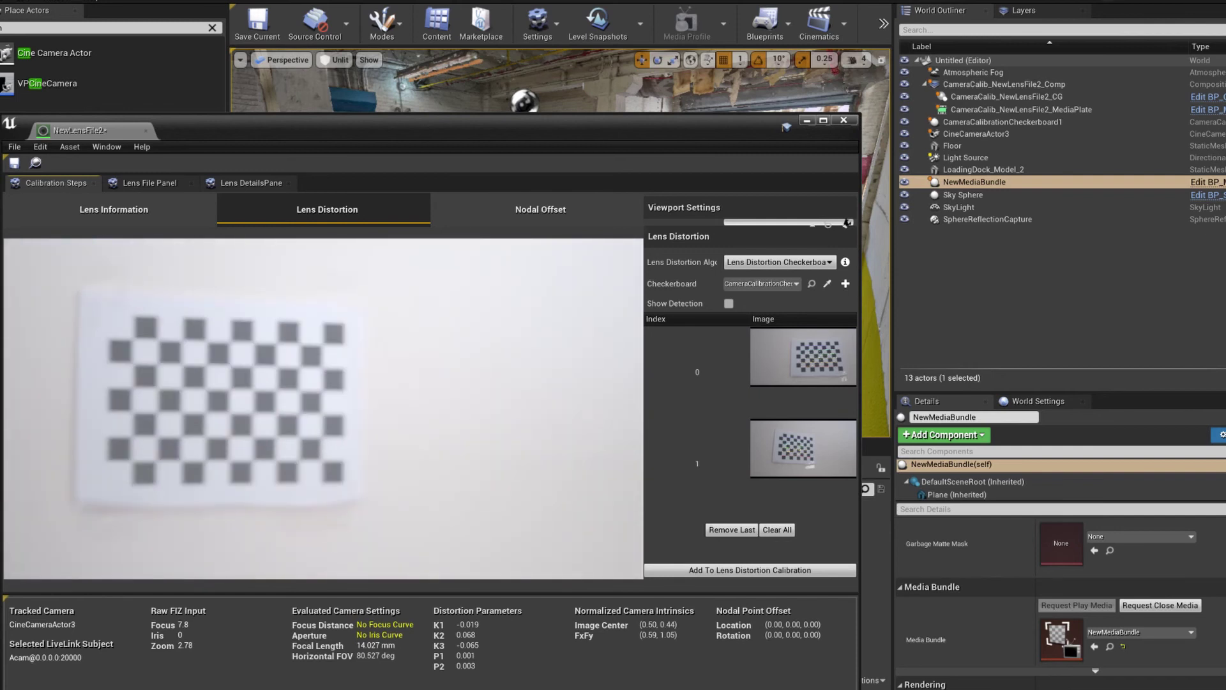
click(93, 416)
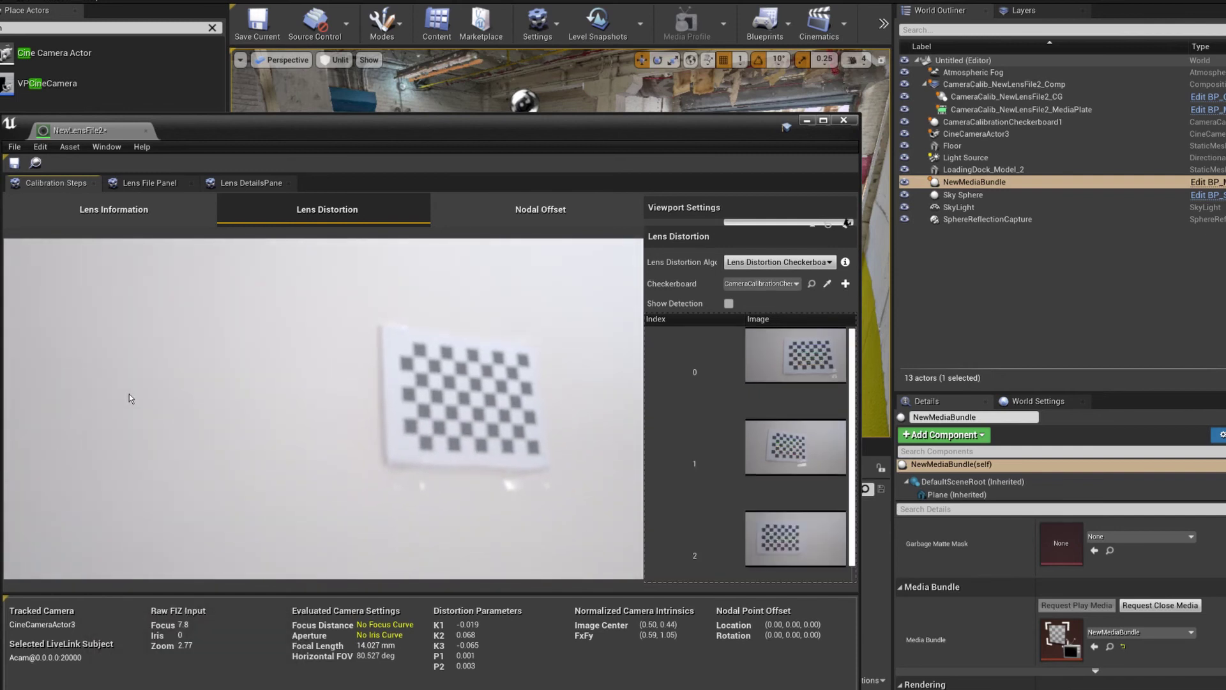
click(129, 398)
drag(524, 114, 525, 46)
click(750, 576)
key(Return)
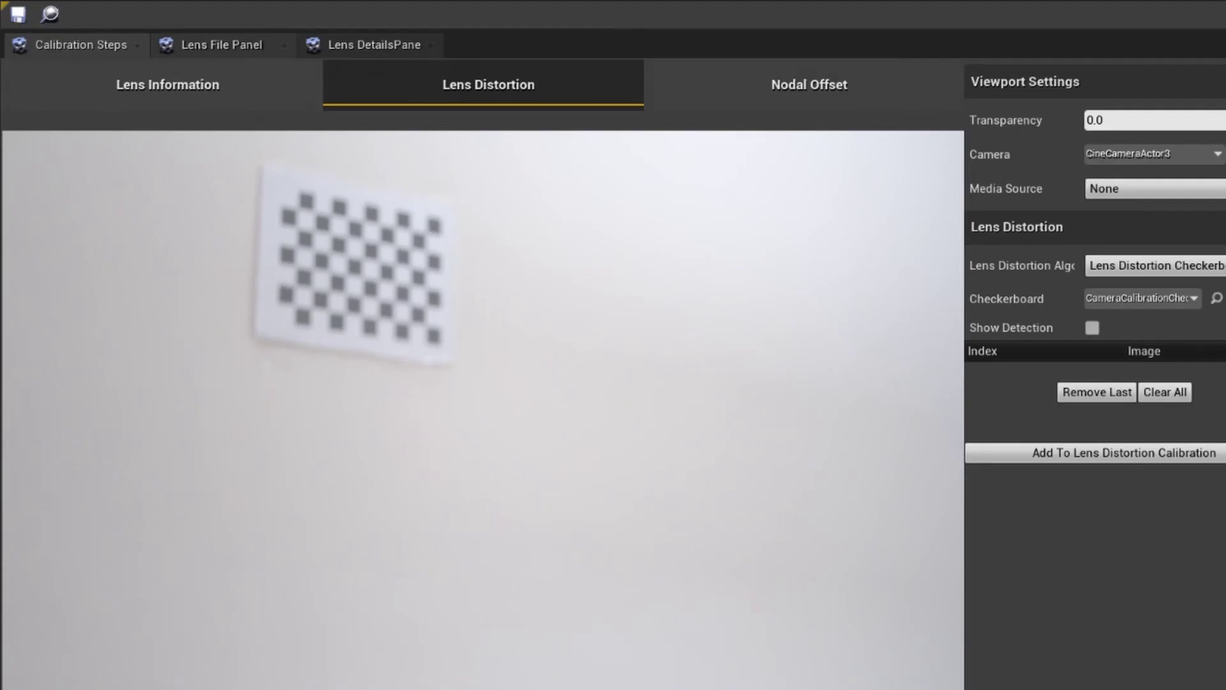
Step: Add Focus data points to the lens file that map encoder input 4.12 to 40 and 5.82 to 100
click(149, 114)
click(27, 181)
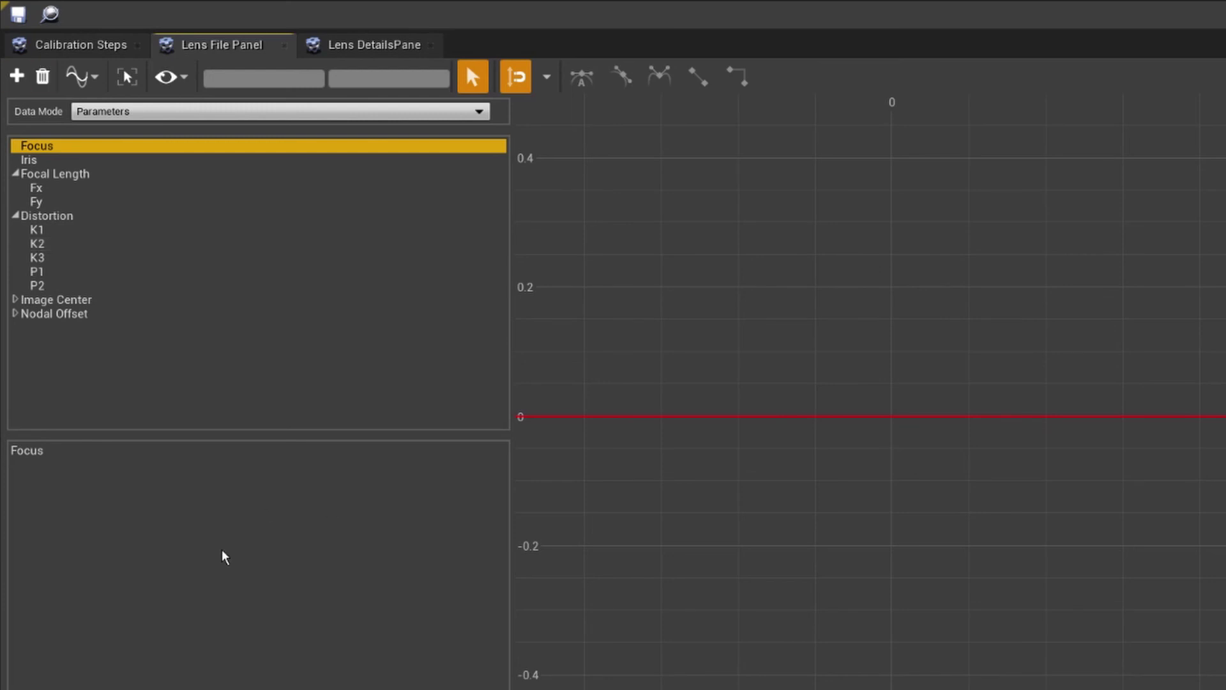
click(16, 75)
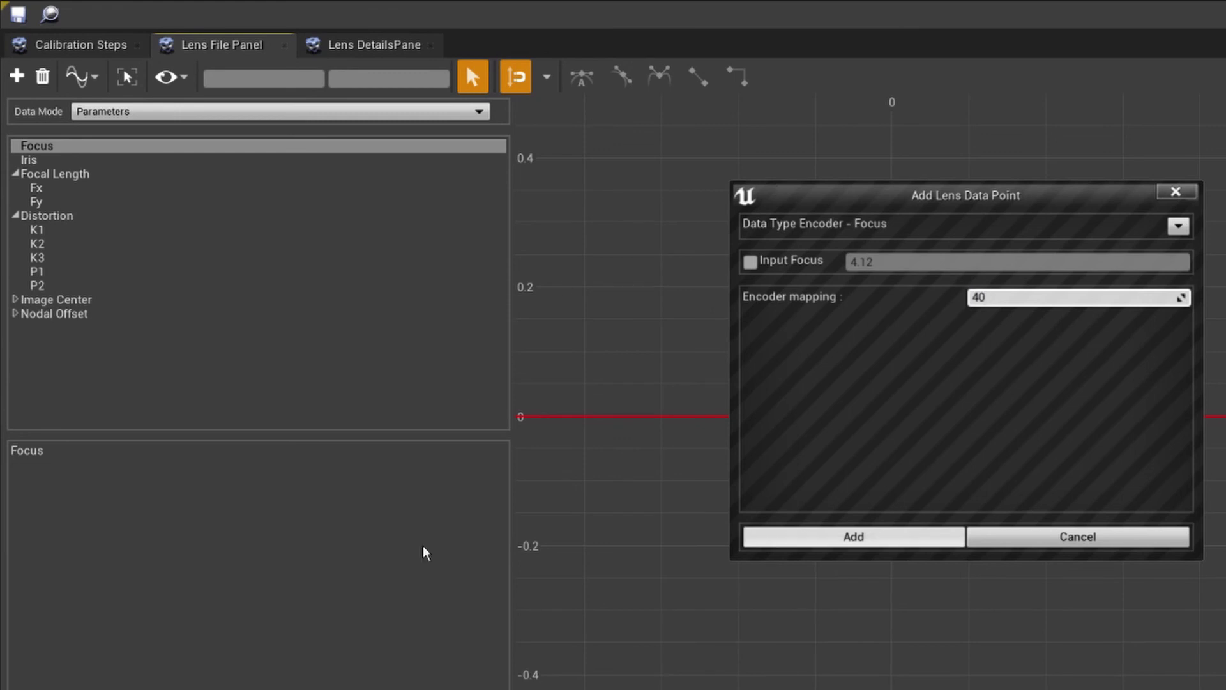
click(853, 537)
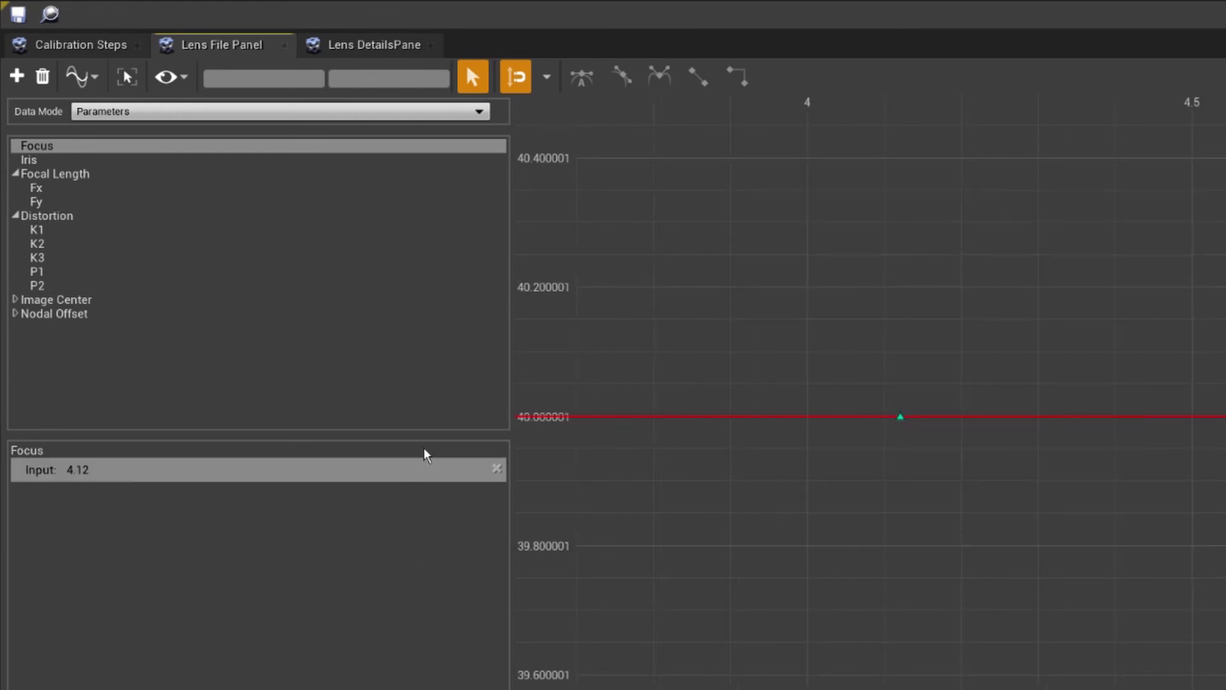
click(17, 75)
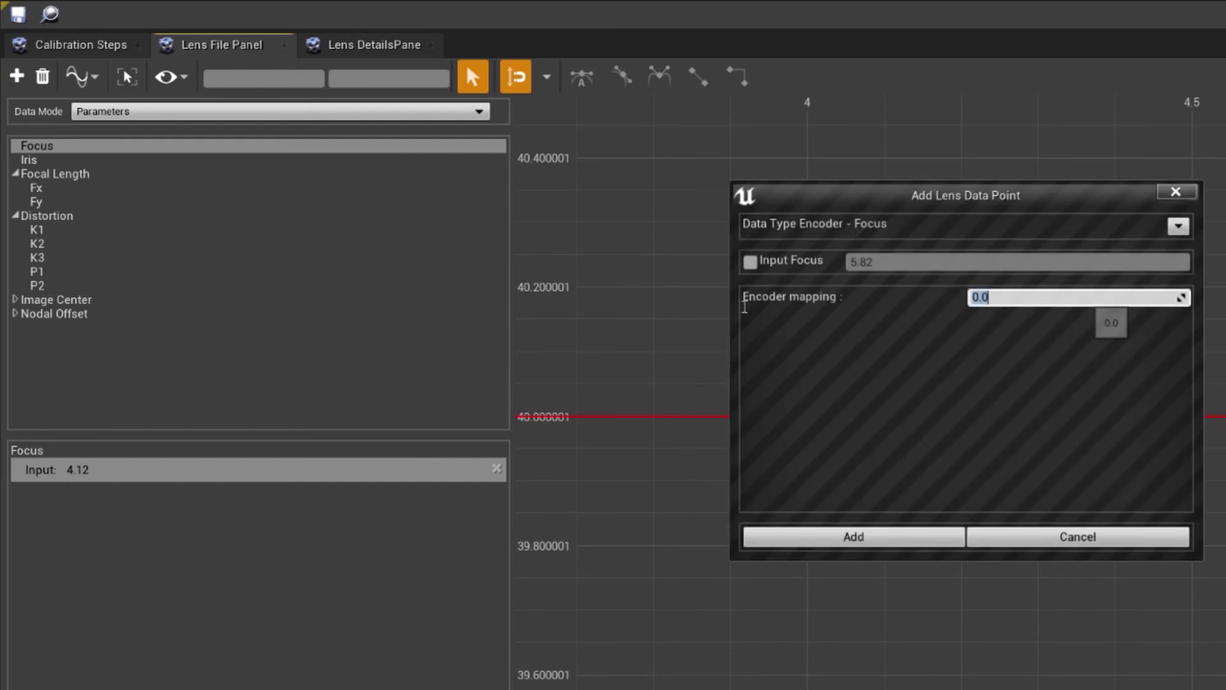
text(100)
click(763, 537)
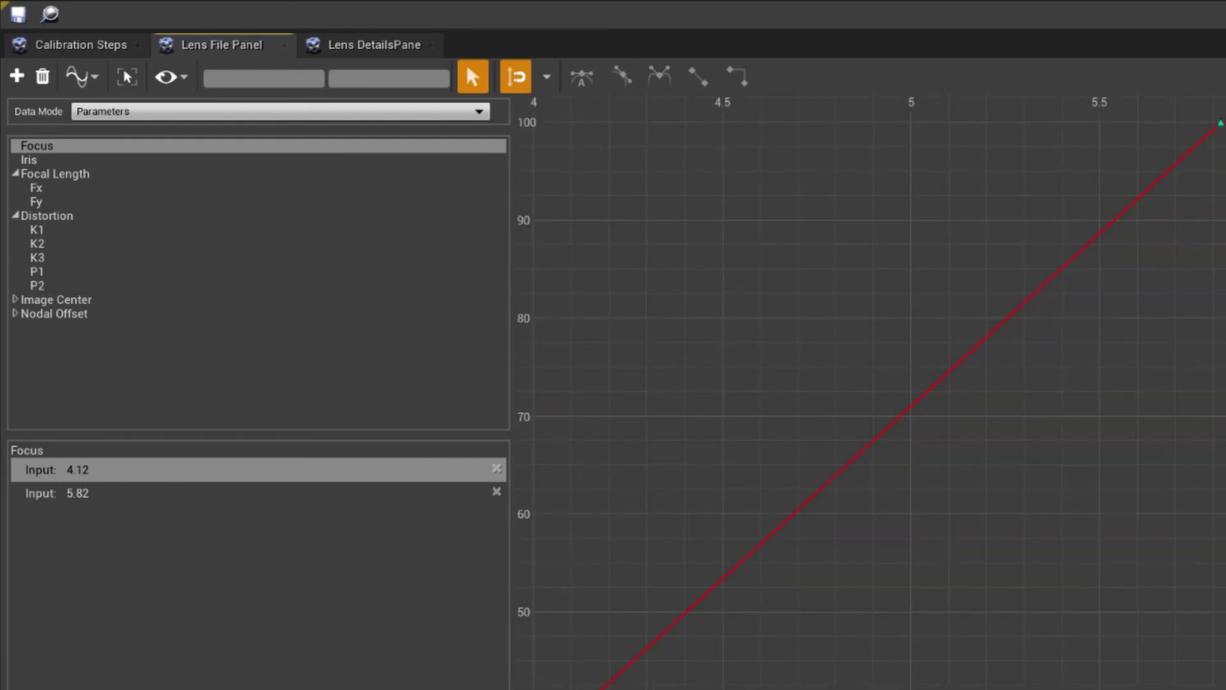
Step: Add Focus data points to the lens file that map encoder input 7.62 to 999999 and 0.55 to 24
click(16, 76)
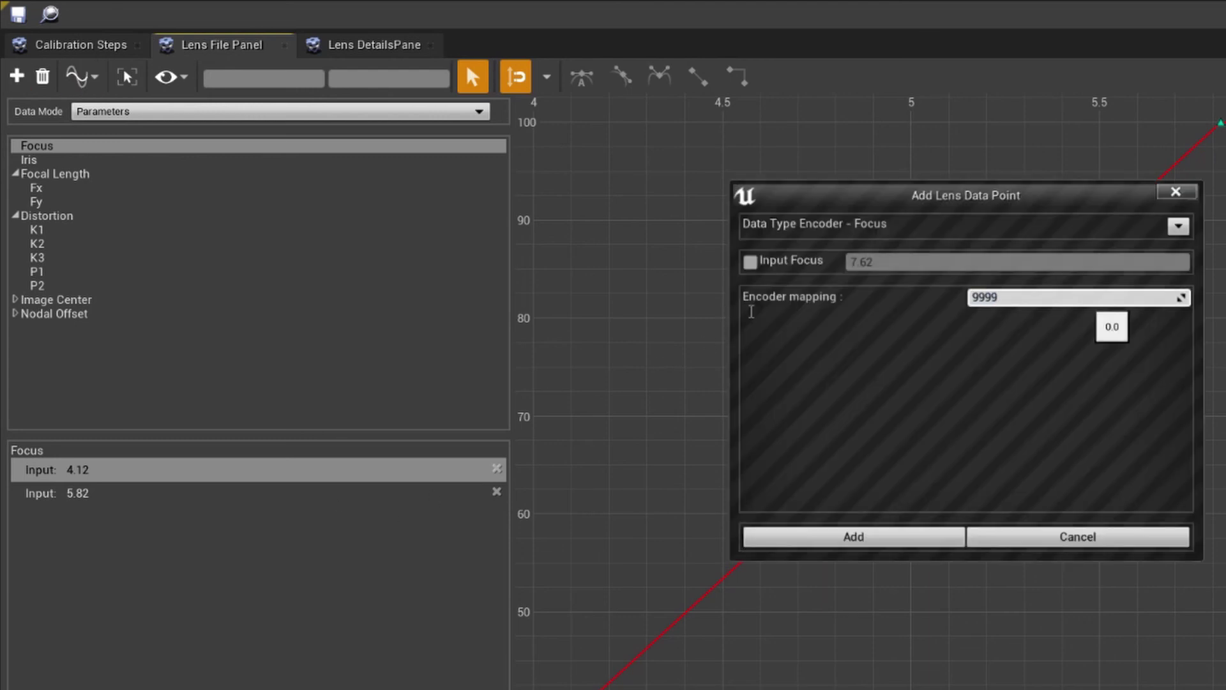
text(999999)
key(Return)
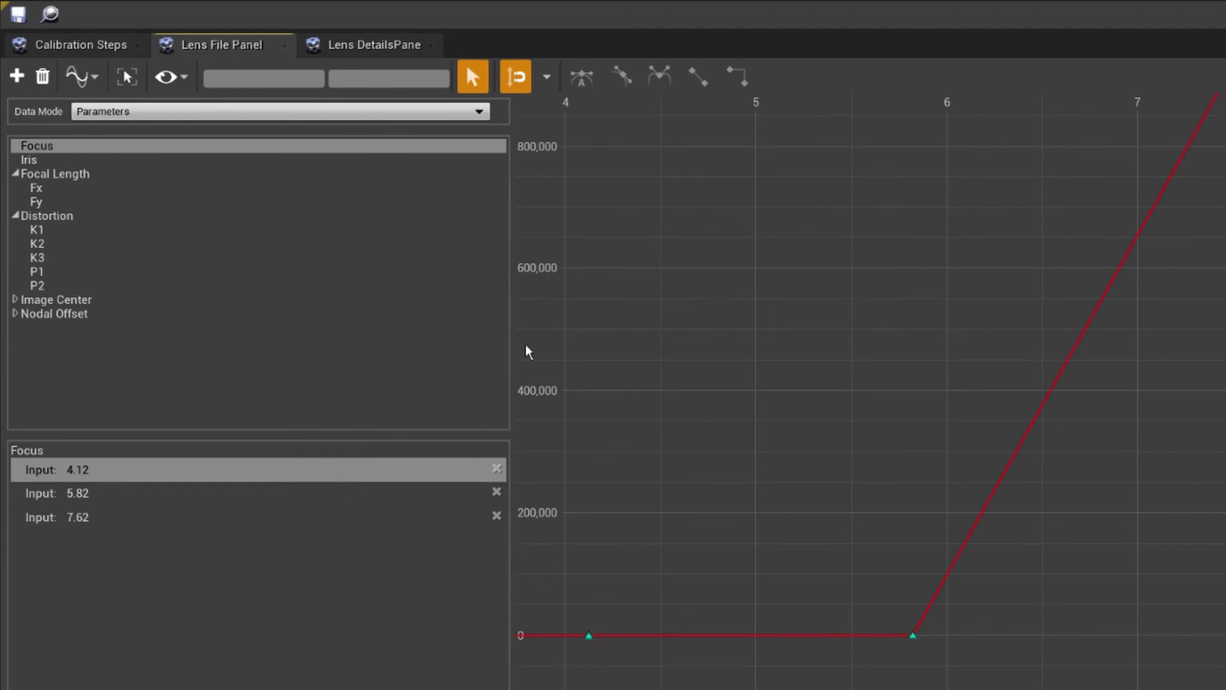
click(16, 75)
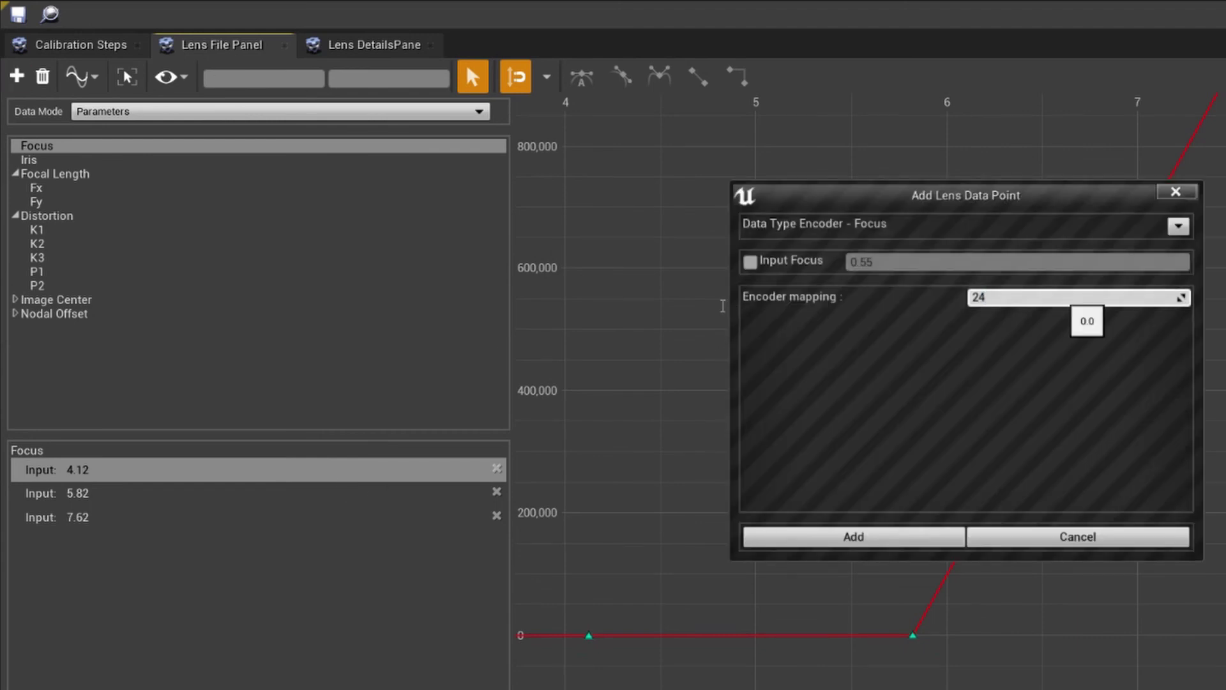
key(Return)
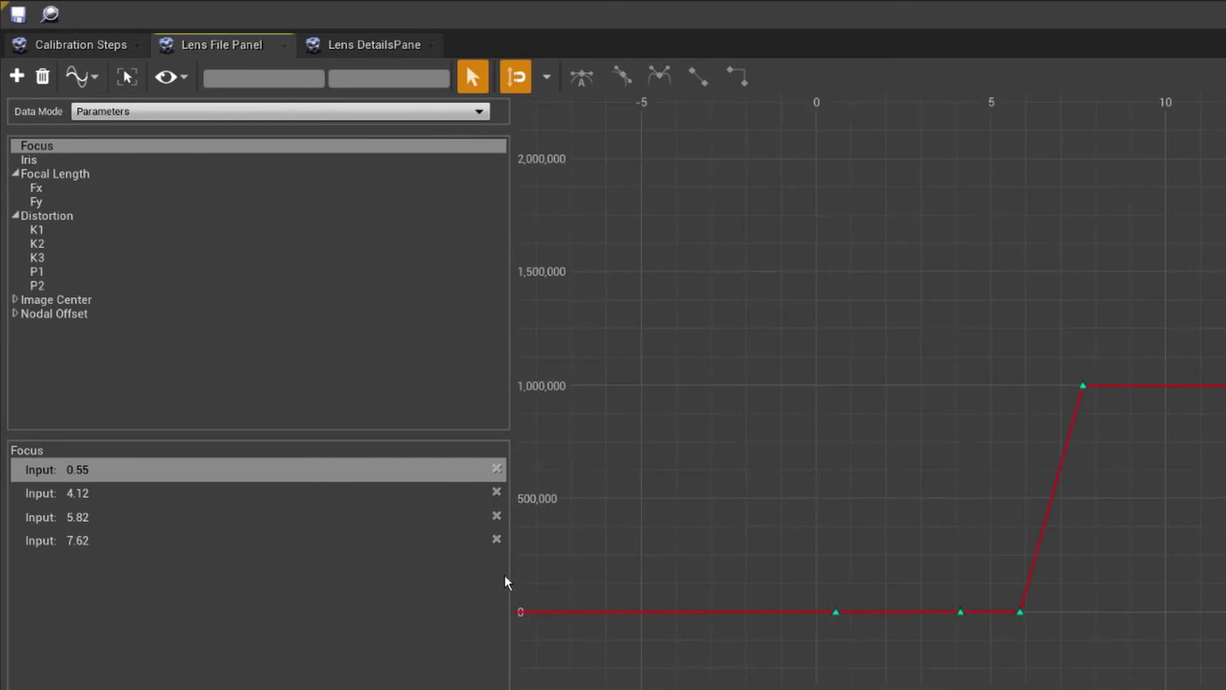
right_click(809, 581)
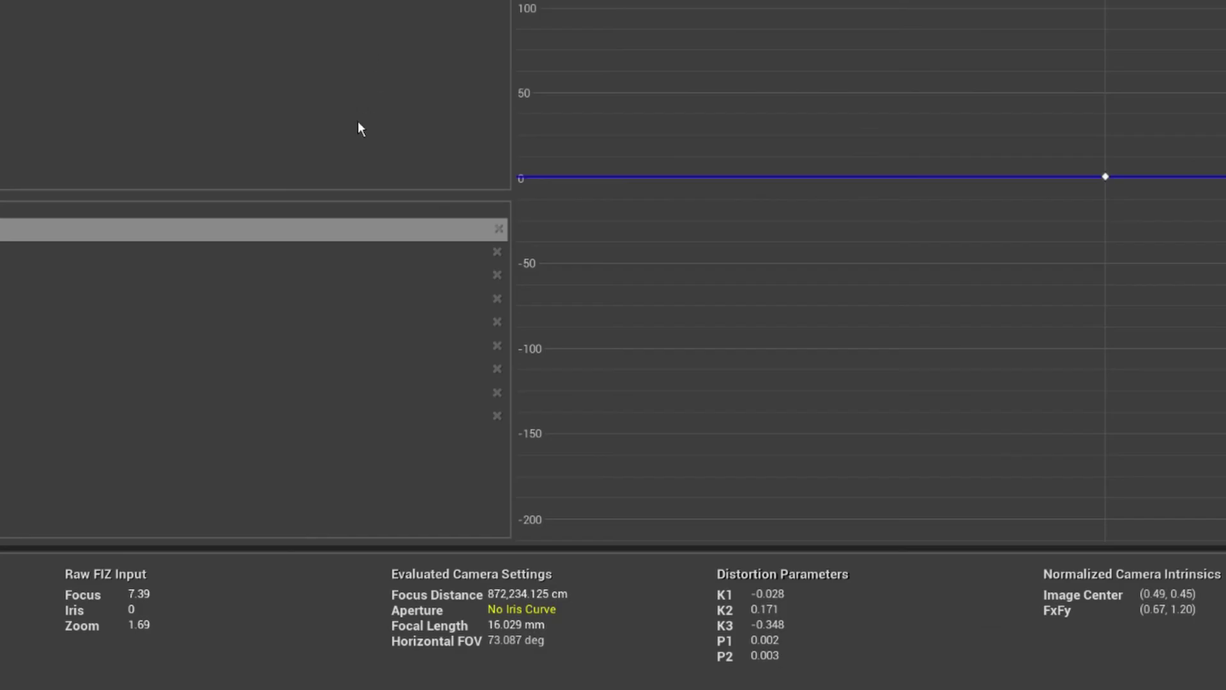